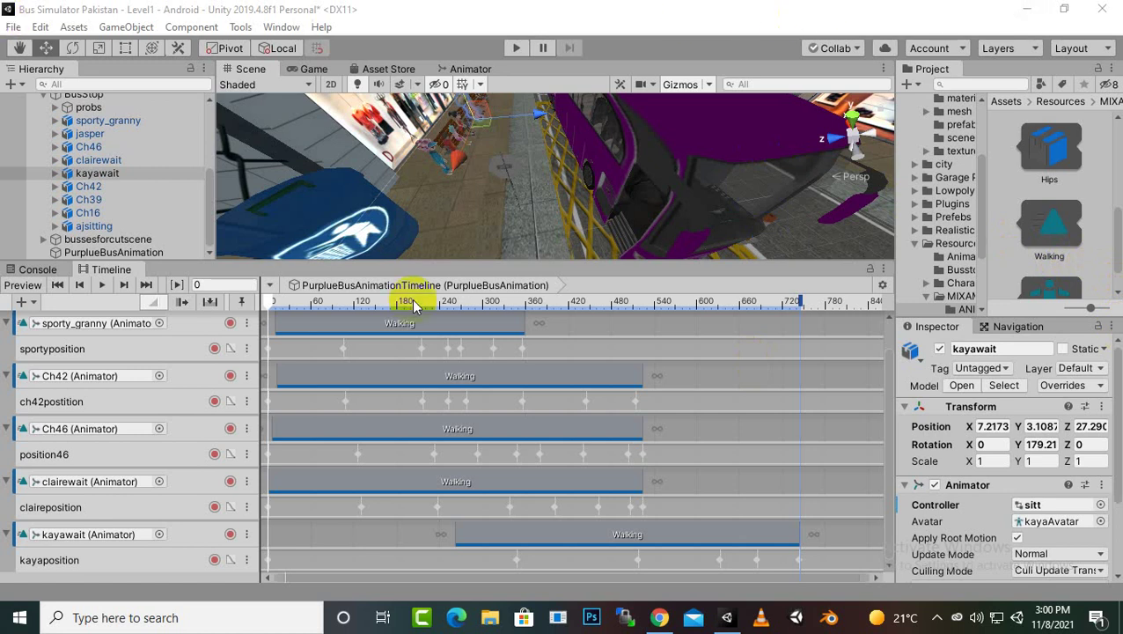
# Play the PurplueBusAnimation timeline and watch the passengers' walking animations beside the purple bus in the scene.
pyautogui.scroll(2, 434, 245)
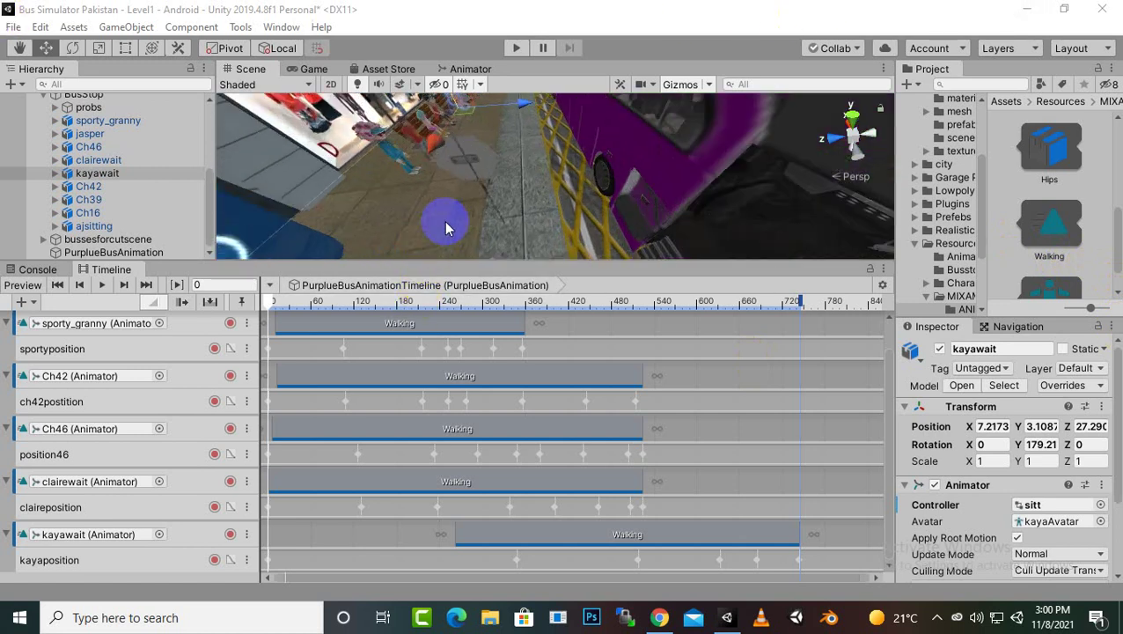
pyautogui.rightClick(526, 190)
pyautogui.moveTo(528, 195); pyautogui.dragTo(534, 230, button='right')
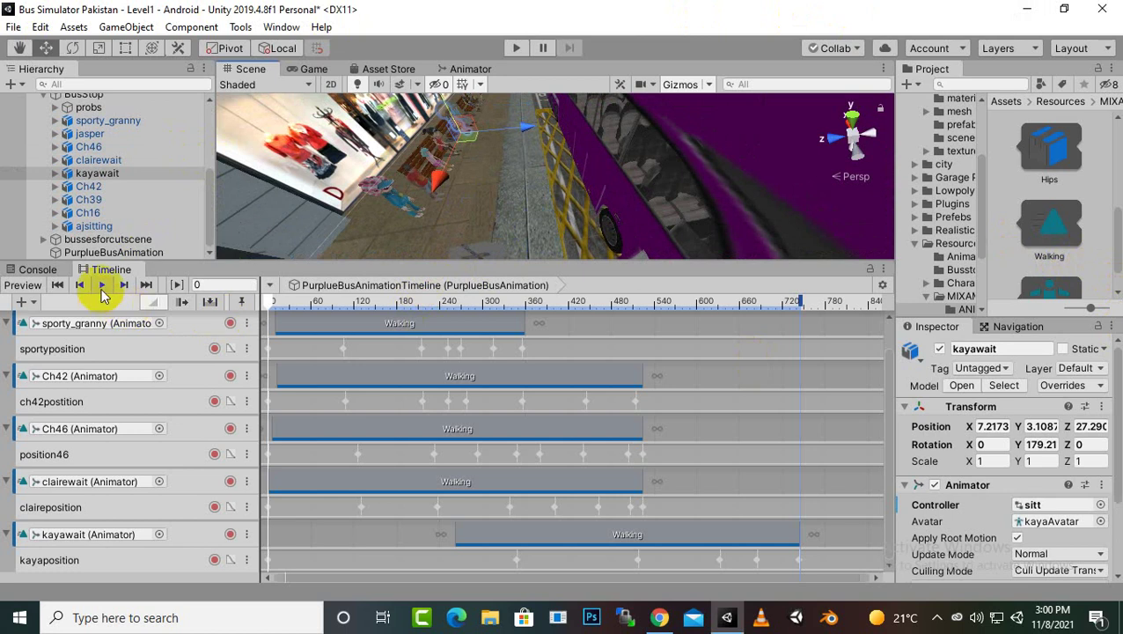
pyautogui.click(103, 287)
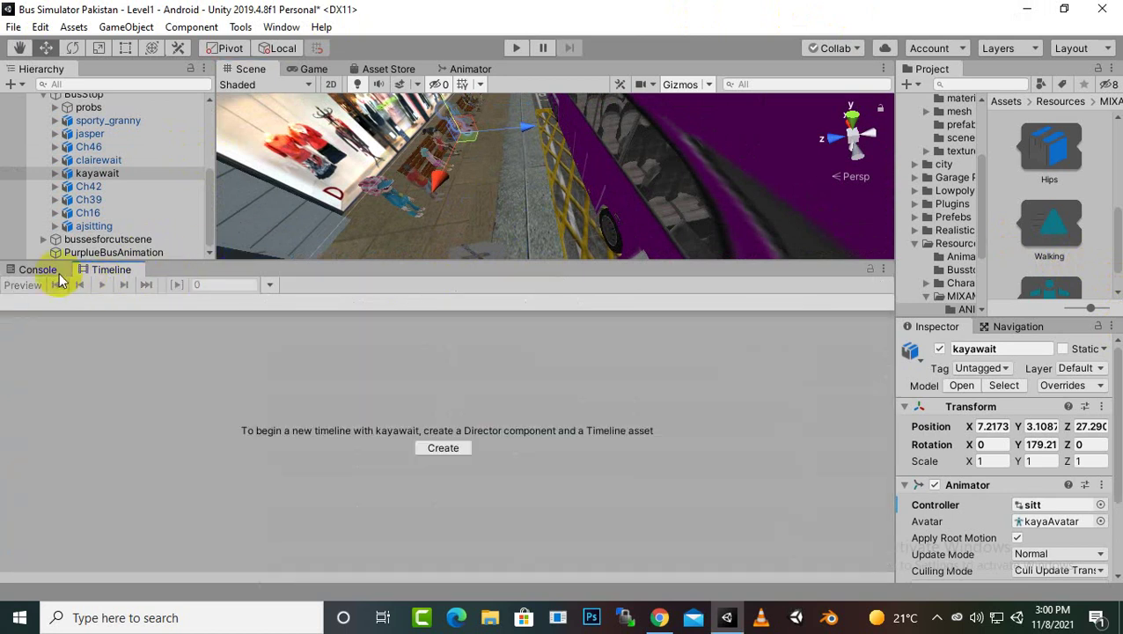
pyautogui.click(110, 253)
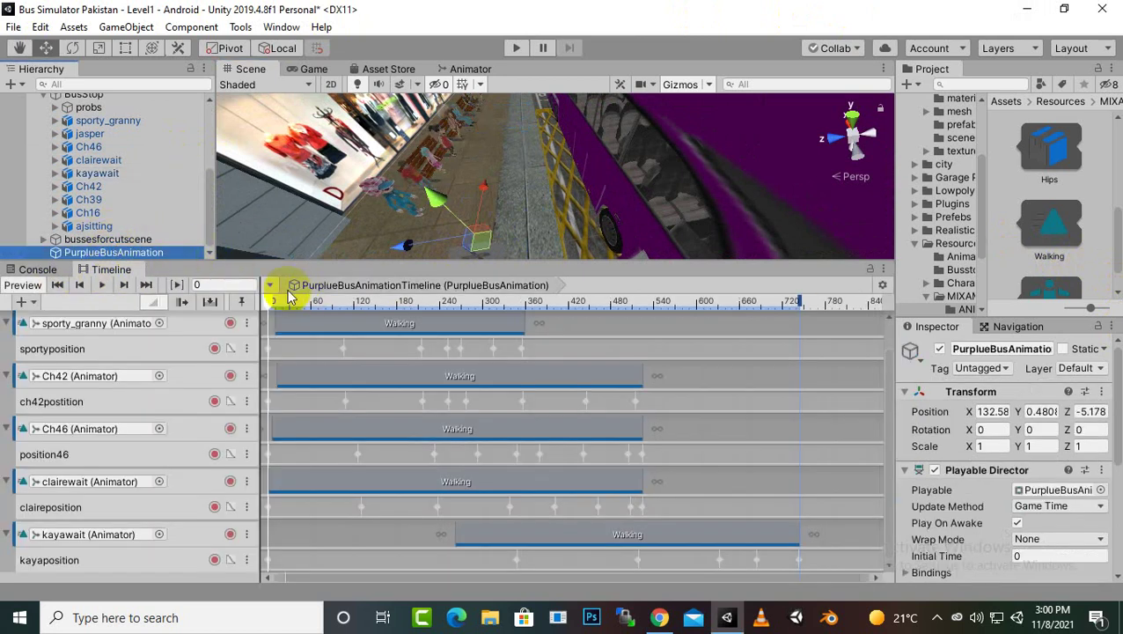
pyautogui.click(101, 285)
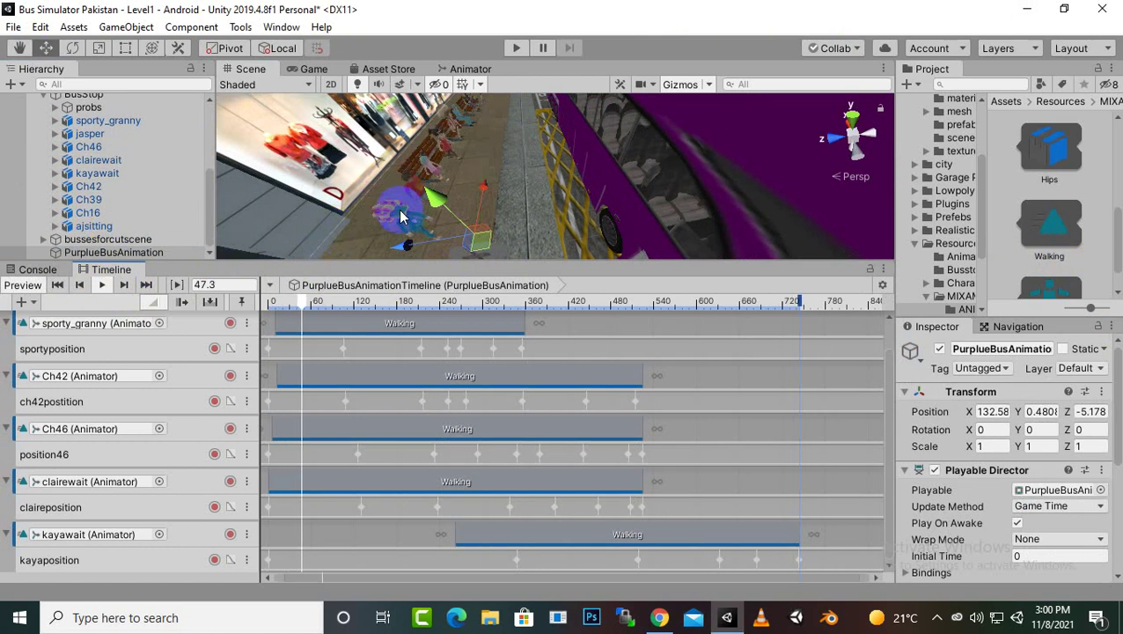
pyautogui.scroll(-3, 539, 183)
pyautogui.moveTo(538, 183); pyautogui.dragTo(539, 105, button='middle')
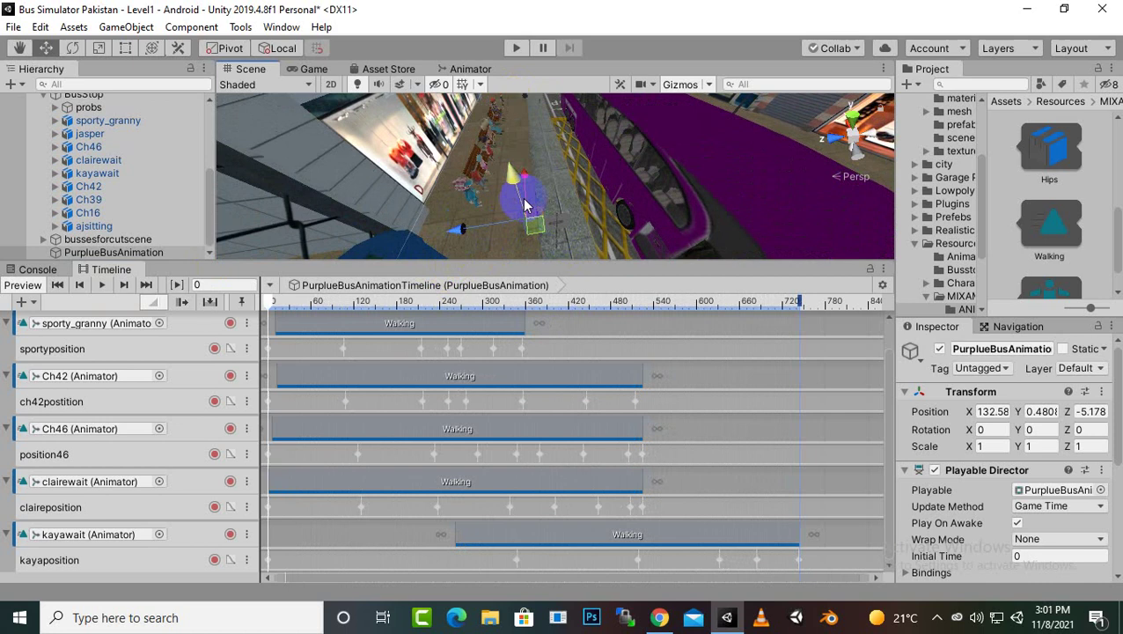
pyautogui.keyDown('alt'); pyautogui.moveTo(563, 208); pyautogui.dragTo(621, 166); pyautogui.keyUp('alt')
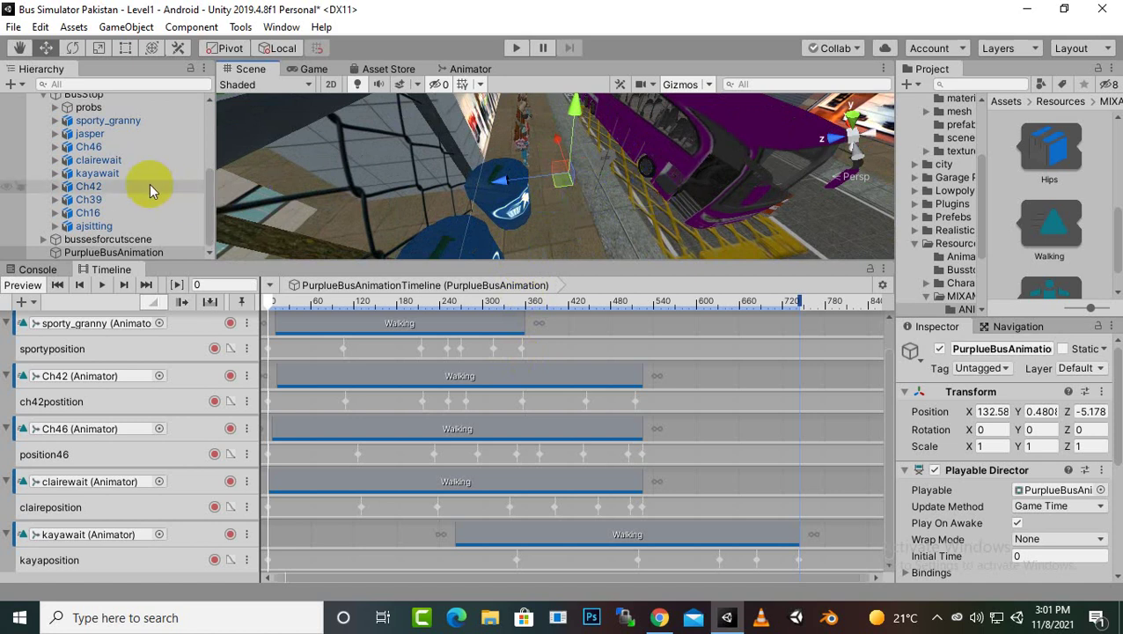
# Look through the Level1 scene's objects and inspect the existing RCCCamera.
pyautogui.scroll(4, 154, 176)
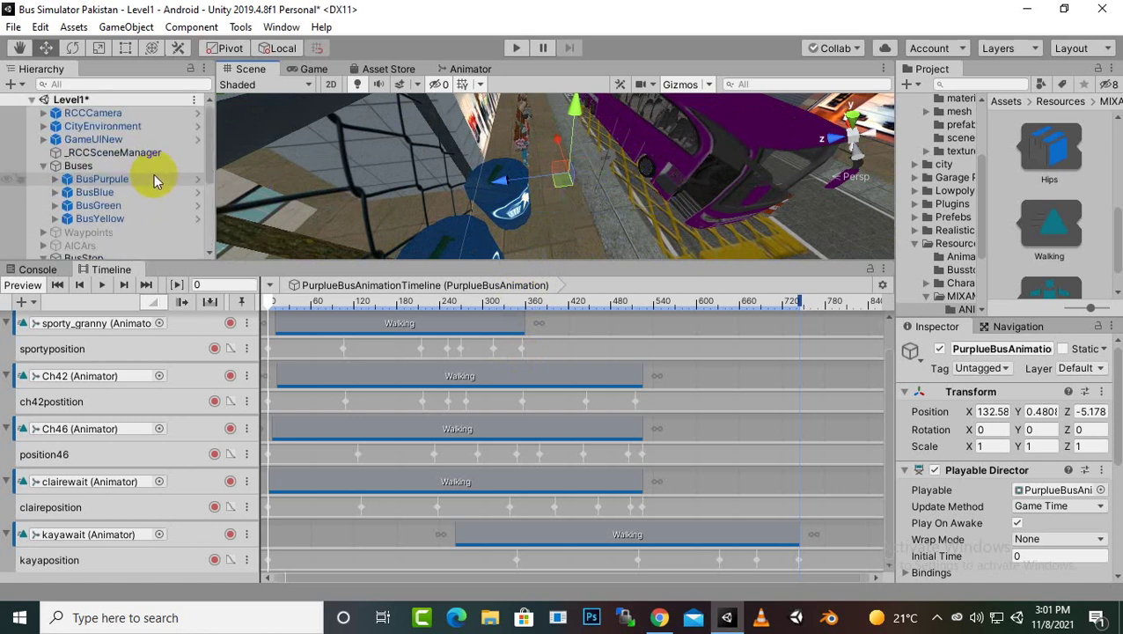
pyautogui.click(69, 117)
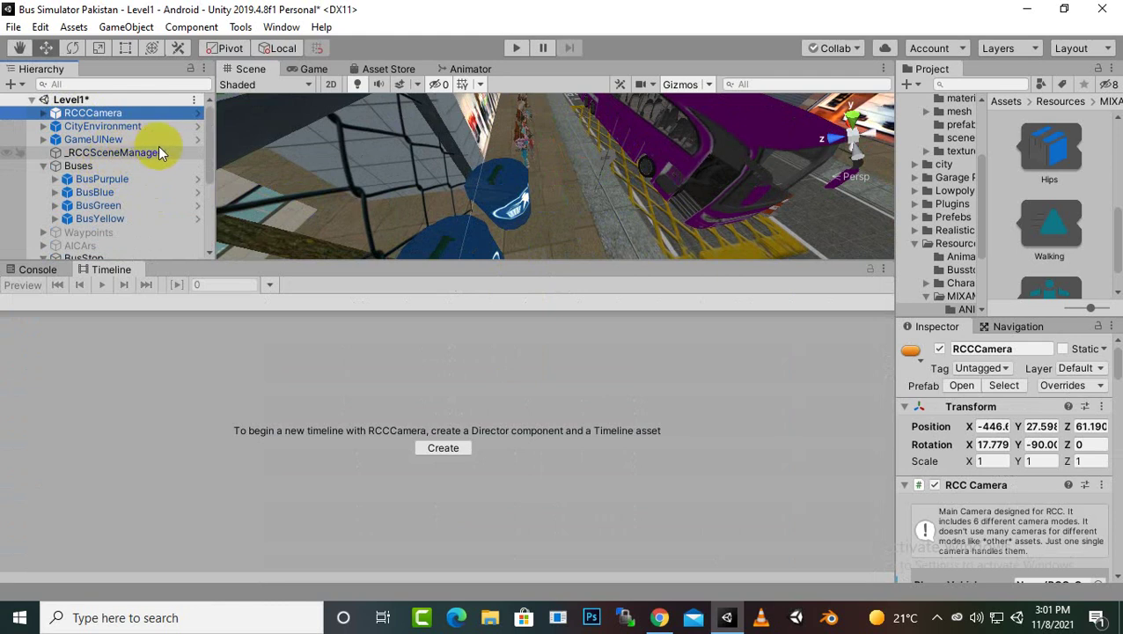
pyautogui.scroll(-3, 163, 150)
pyautogui.scroll(-2, 163, 154)
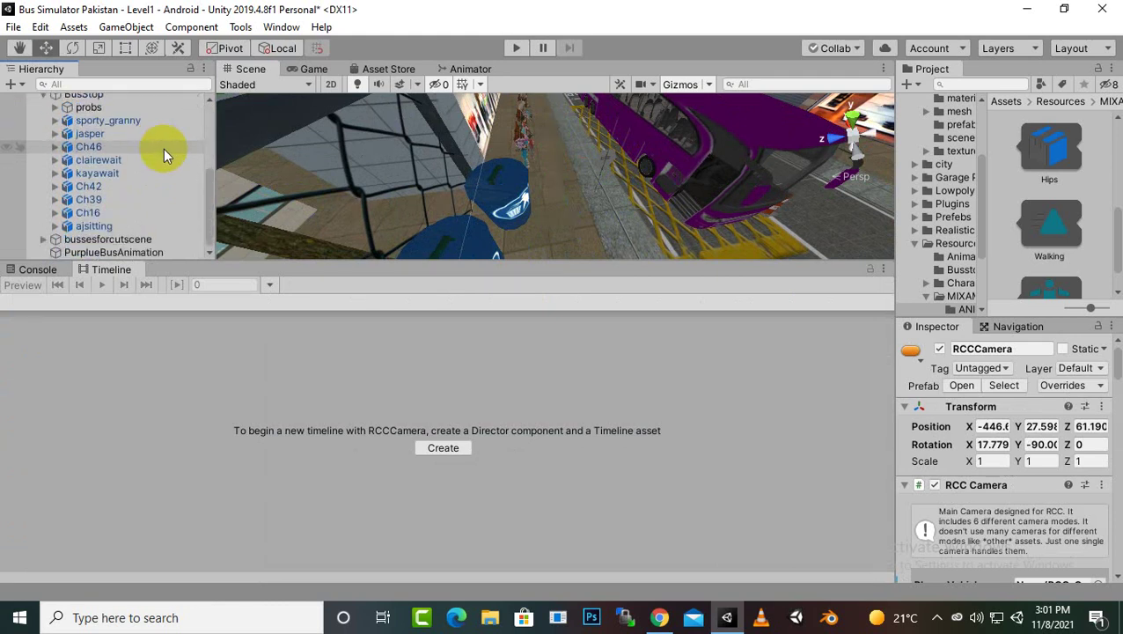
pyautogui.scroll(5, 164, 152)
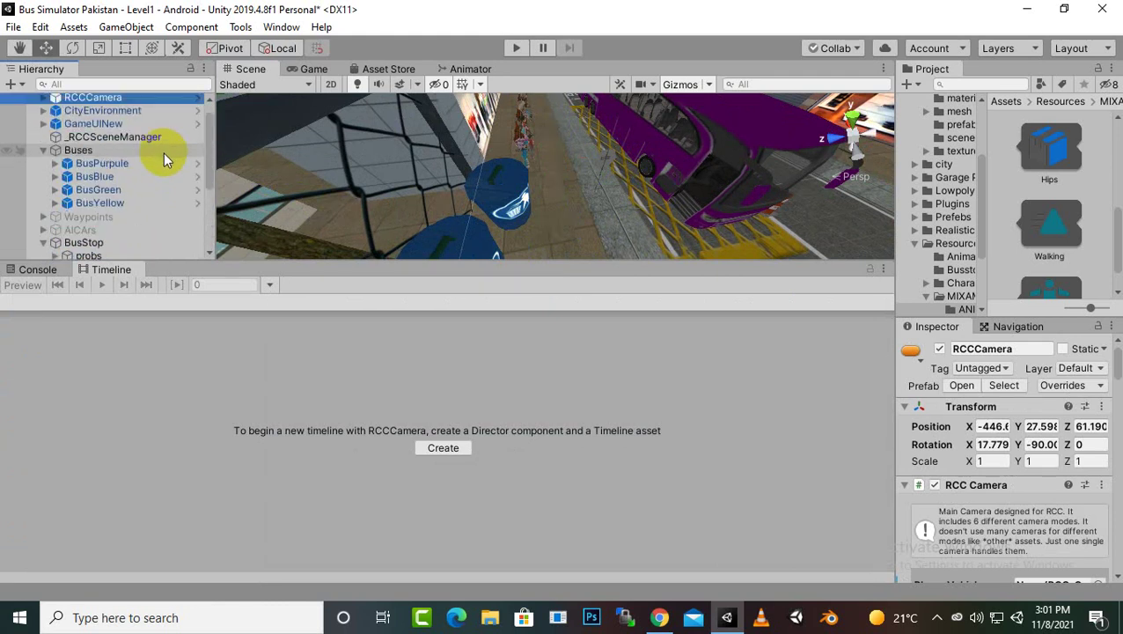
pyautogui.scroll(-5, 159, 183)
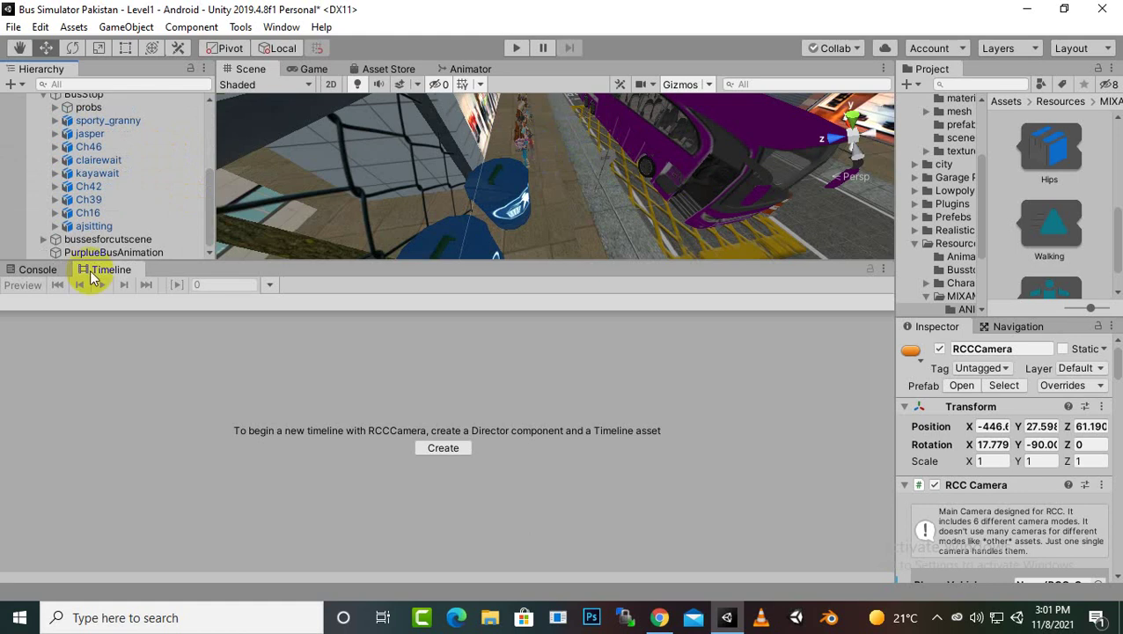
pyautogui.scroll(5, 84, 134)
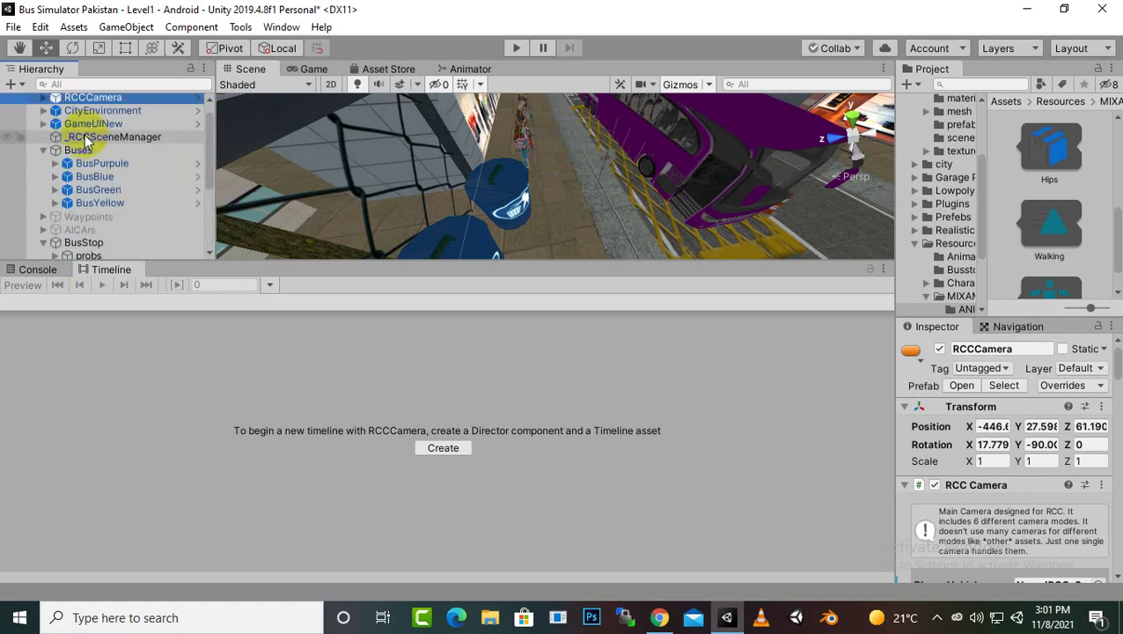
# Collapse the BusStop group and add a new camera at the root of the scene.
pyautogui.click(45, 241)
pyautogui.scroll(-1, 149, 190)
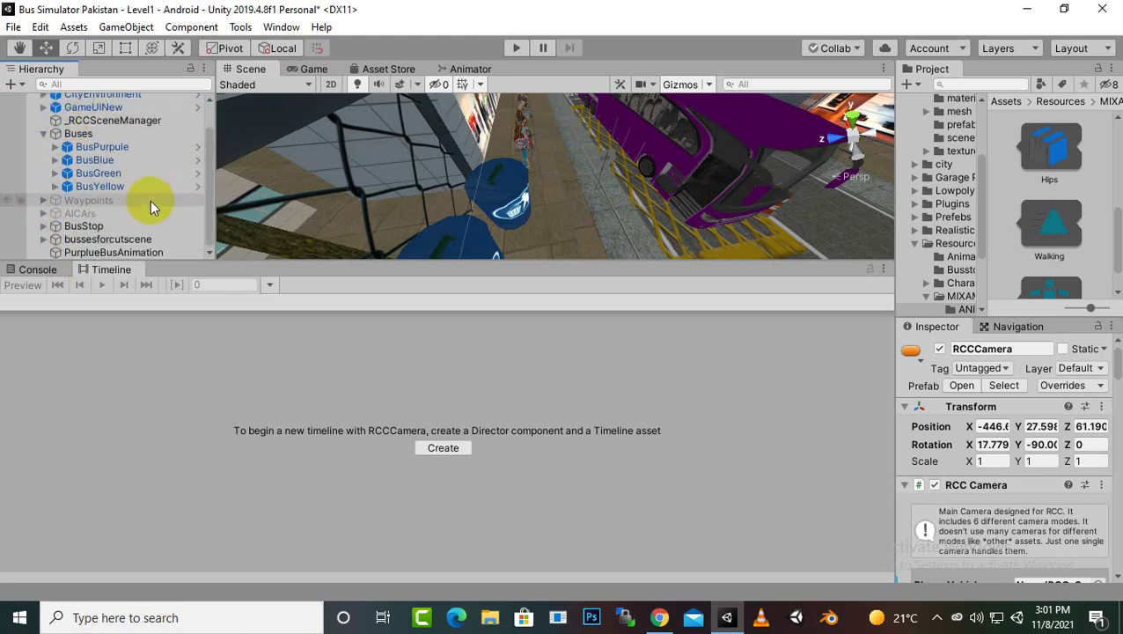
pyautogui.click(12, 83)
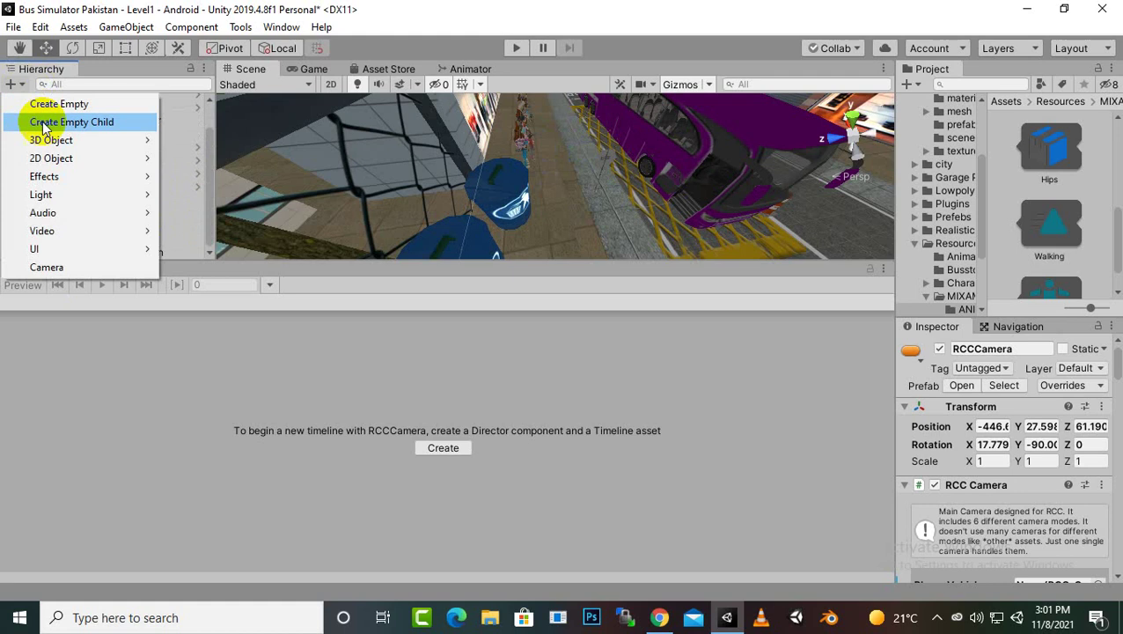
pyautogui.click(53, 266)
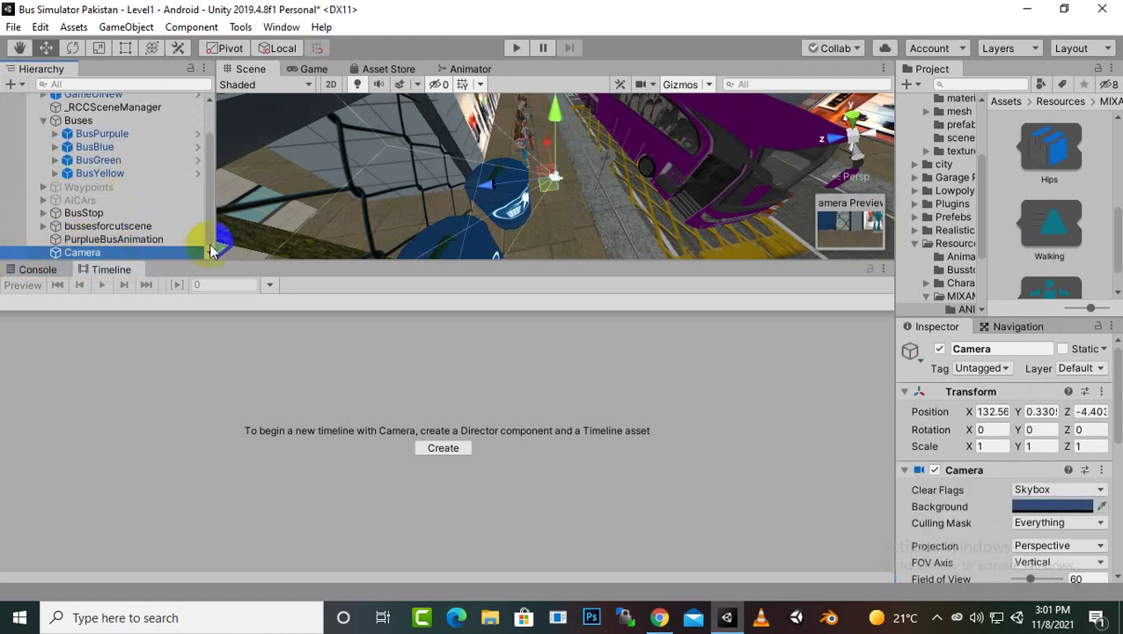
# Rename the new camera as CutSceneCamera.
pyautogui.scroll(-2, 993, 166)
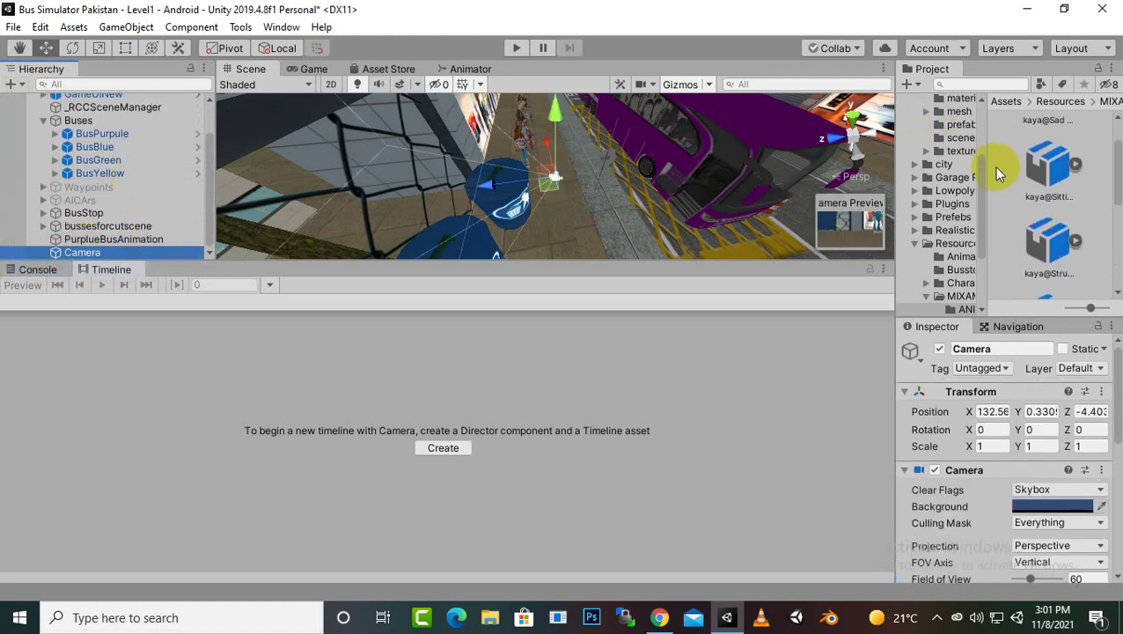
pyautogui.click(999, 349)
pyautogui.doubleClick(999, 349)
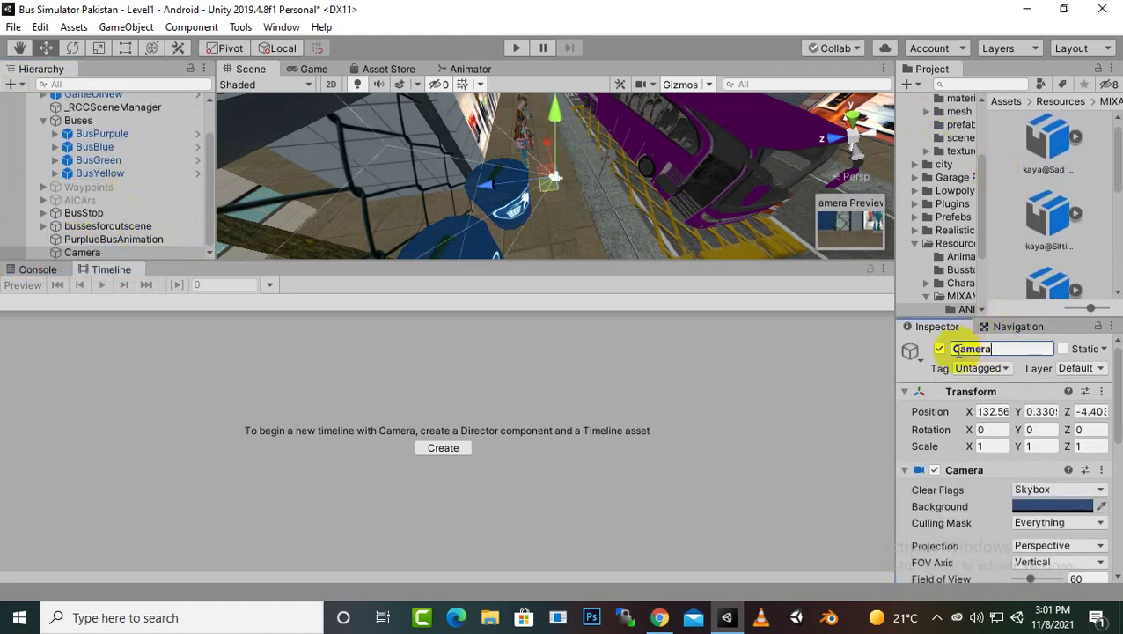
pyautogui.click(958, 349)
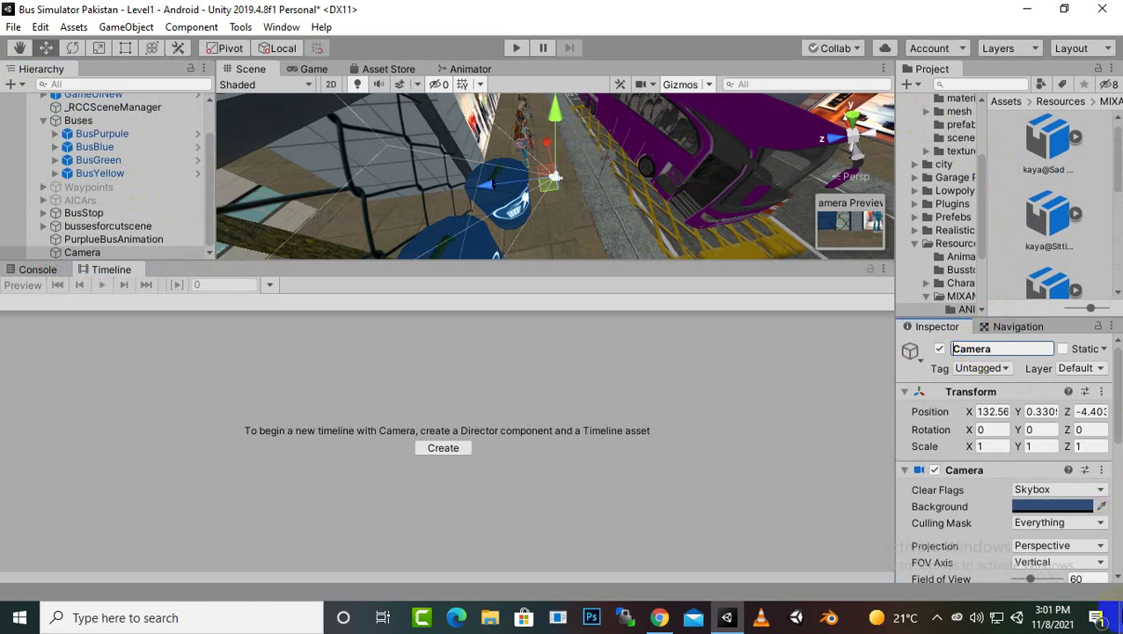
pyautogui.write('C')
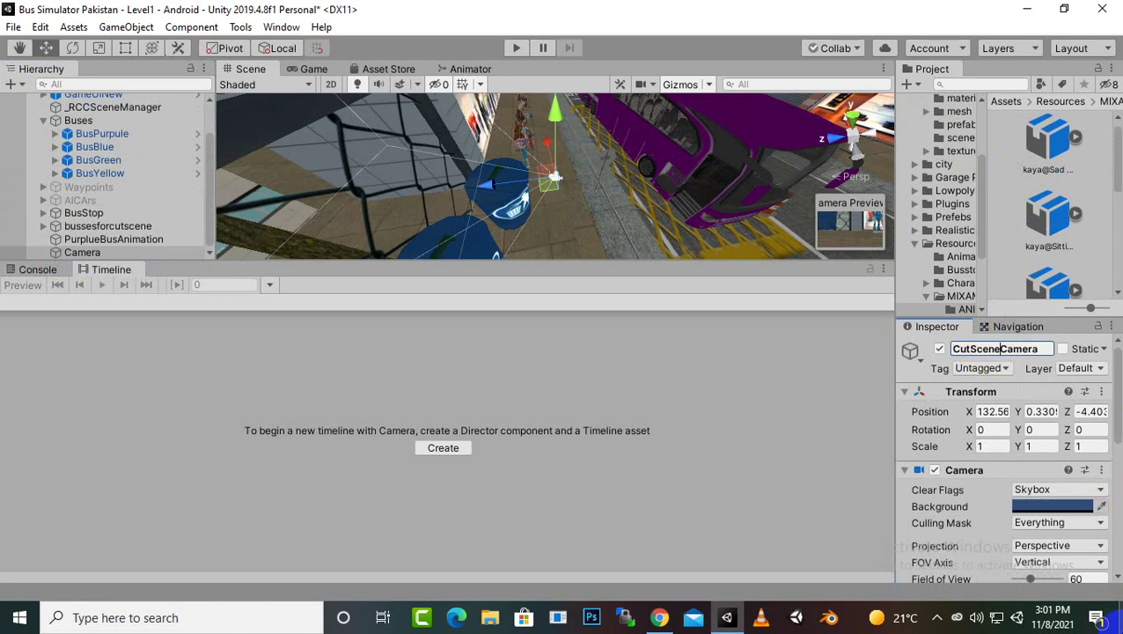
pyautogui.write('utScene')
pyautogui.press('Return')
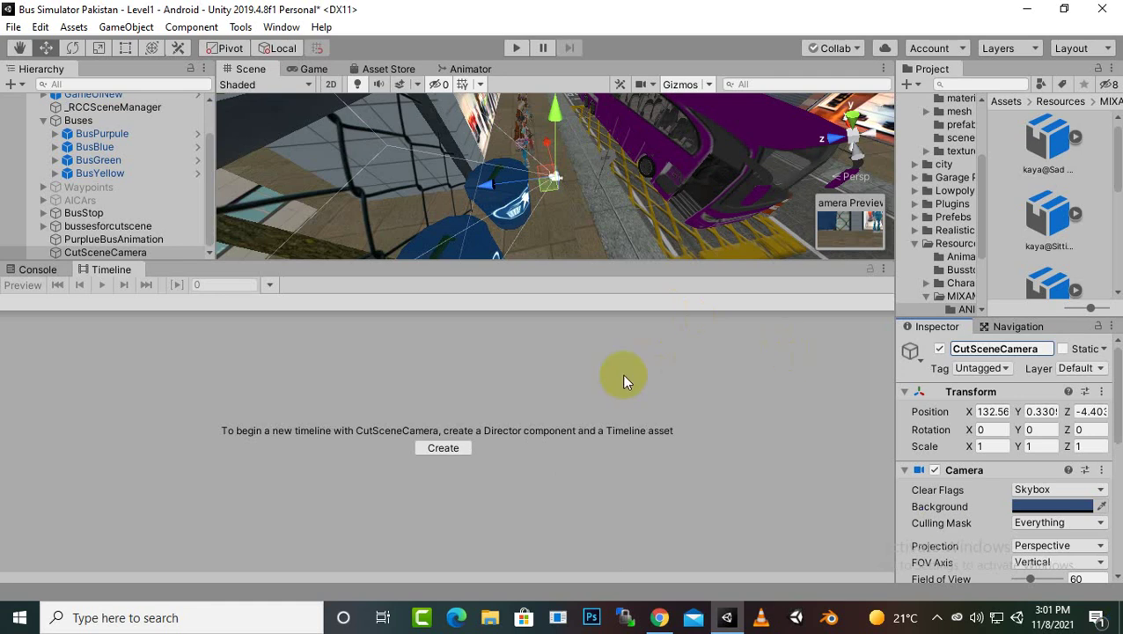
# Add an Animator component to CutSceneCamera.
pyautogui.scroll(-5, 1037, 390)
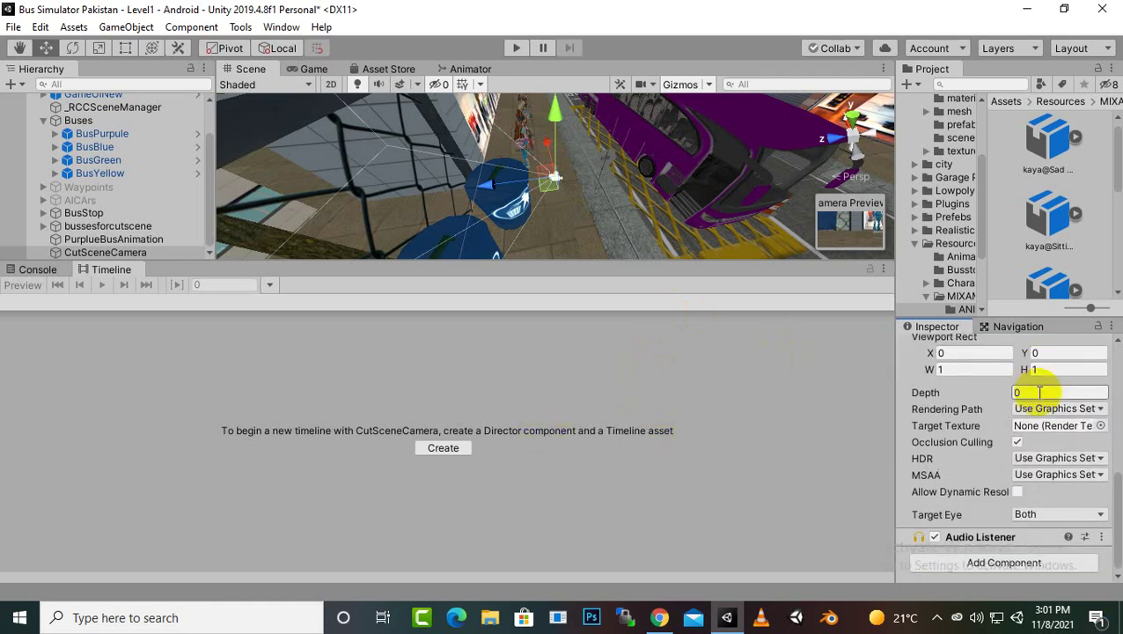
pyautogui.click(995, 565)
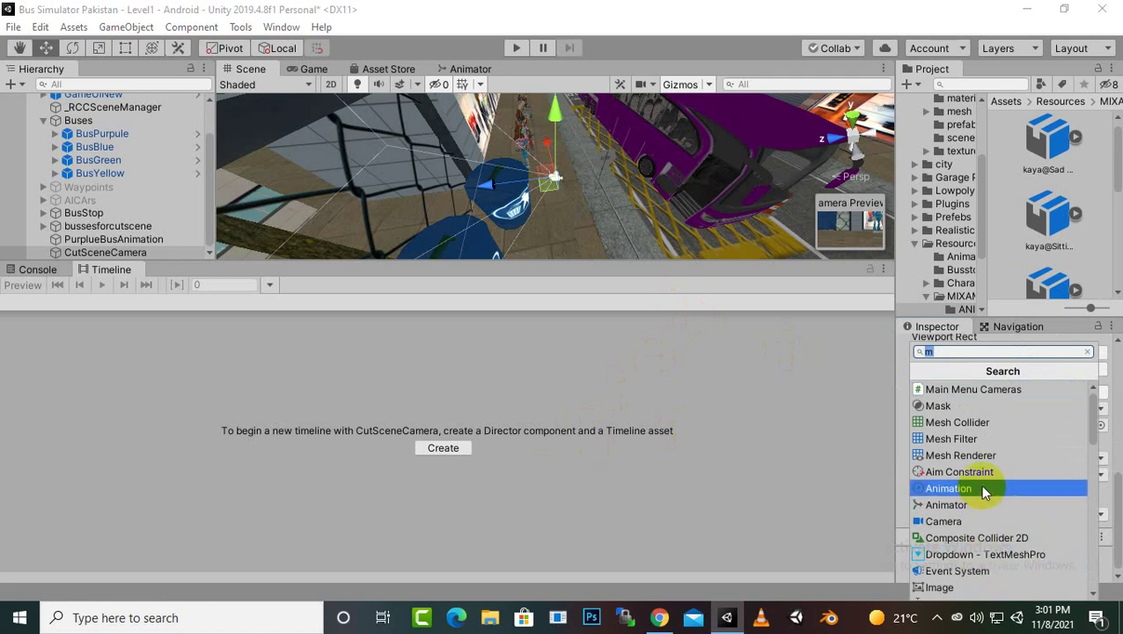
pyautogui.write('ani')
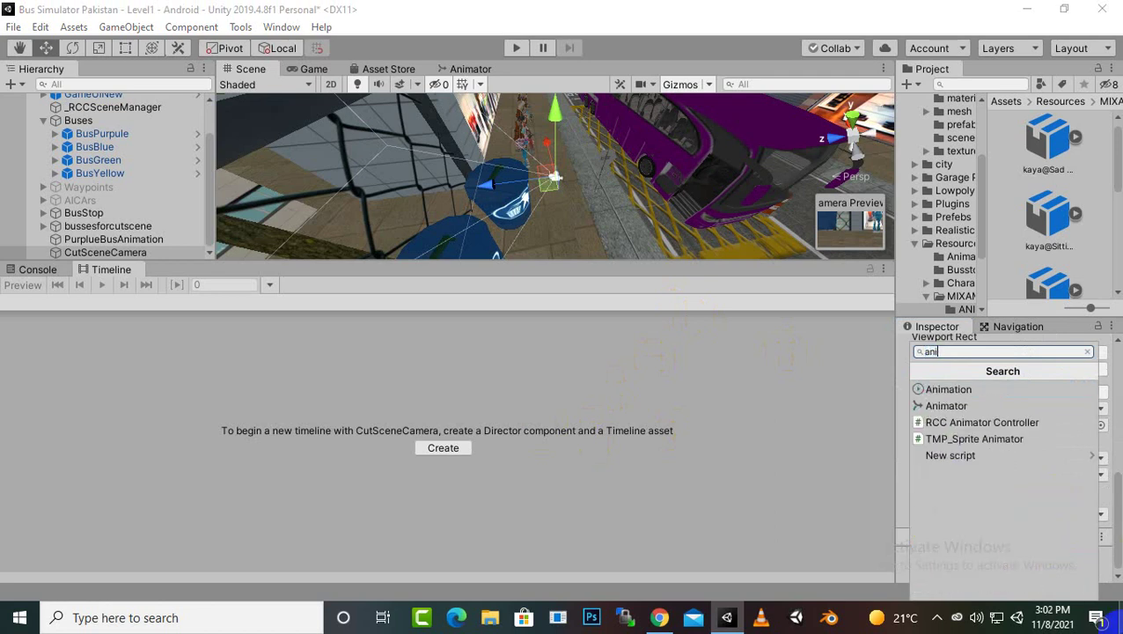
pyautogui.click(998, 407)
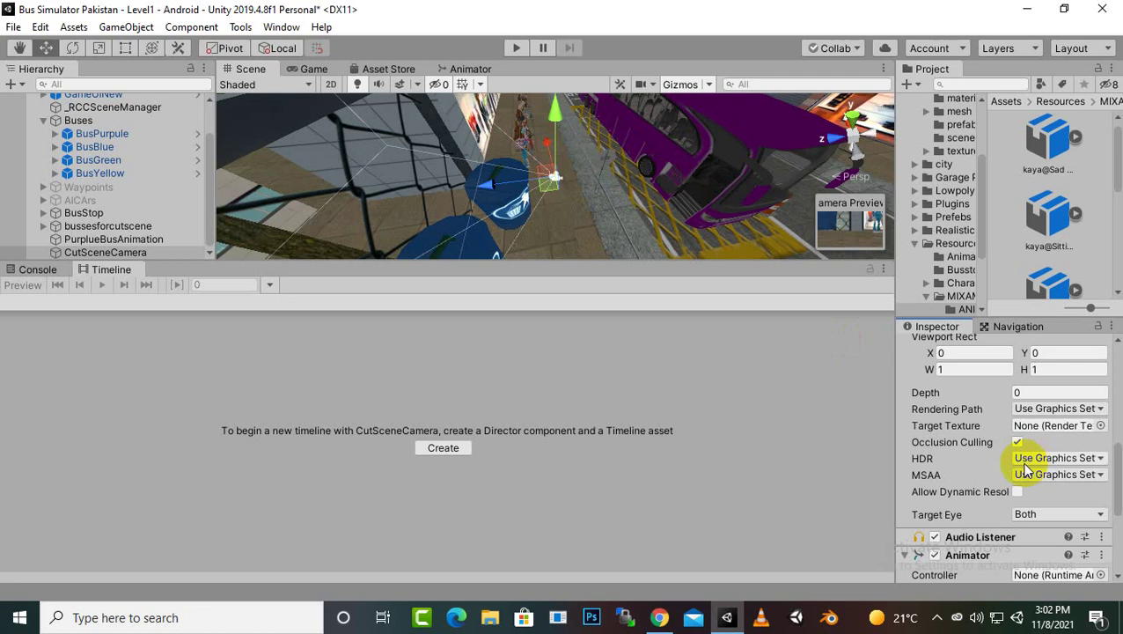
# Open the PurplueBusAnimation timeline in an enlarged view and collapse the kayawait, clairewait, Ch46, Ch42 and sporty_granny tracks.
pyautogui.click(125, 241)
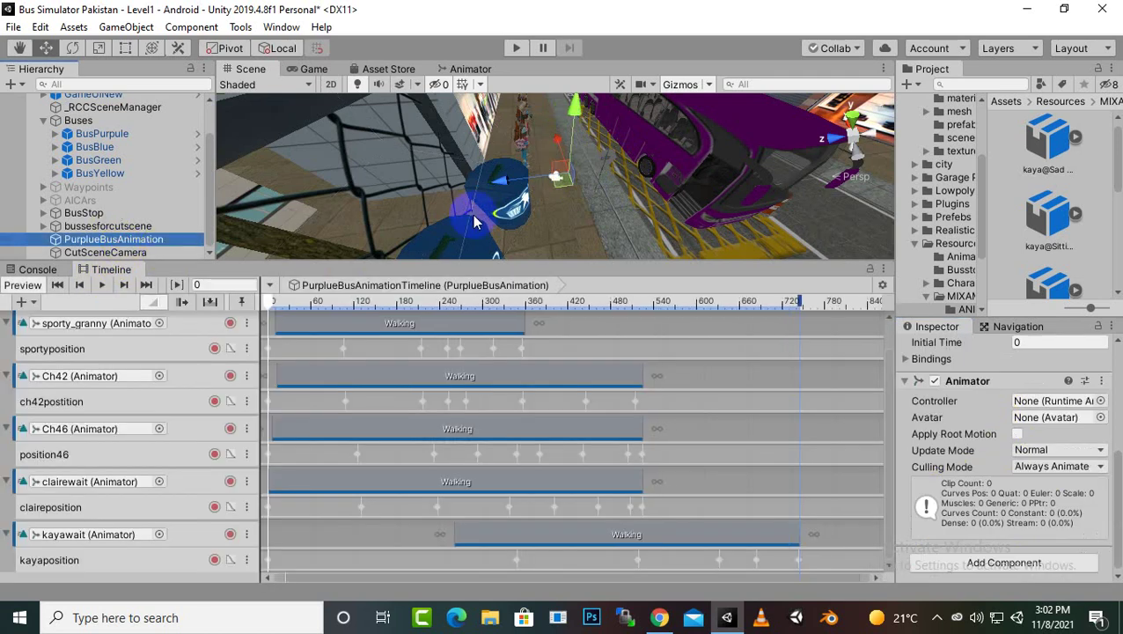
pyautogui.scroll(-5, 539, 235)
pyautogui.moveTo(593, 220); pyautogui.dragTo(595, 219, button='middle')
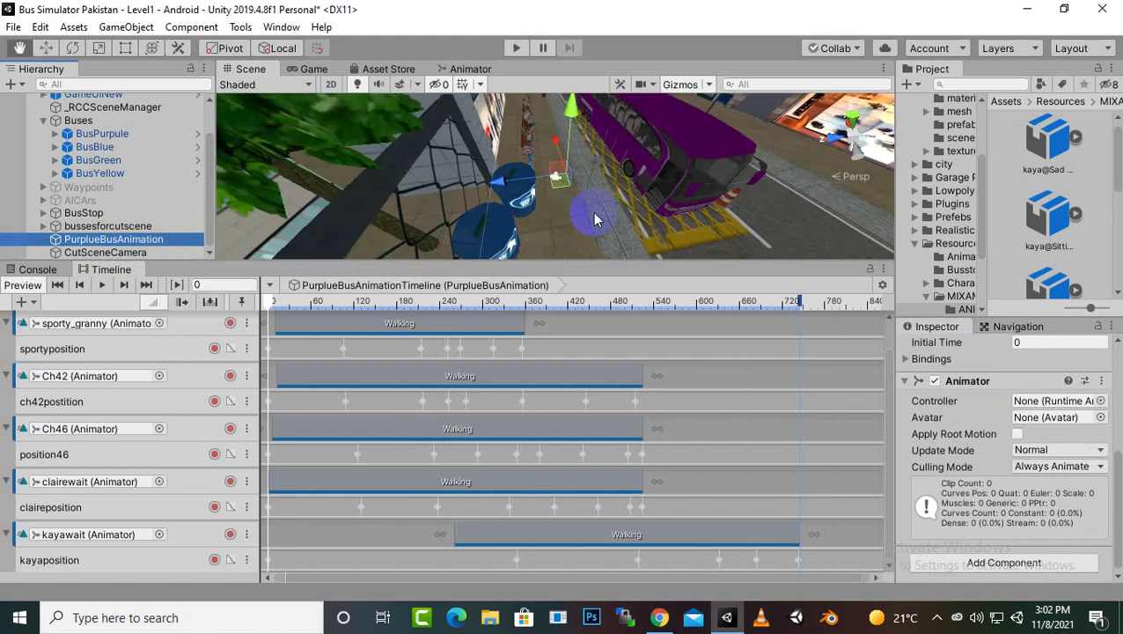
pyautogui.keyDown('alt'); pyautogui.moveTo(594, 220); pyautogui.dragTo(594, 193); pyautogui.keyUp('alt')
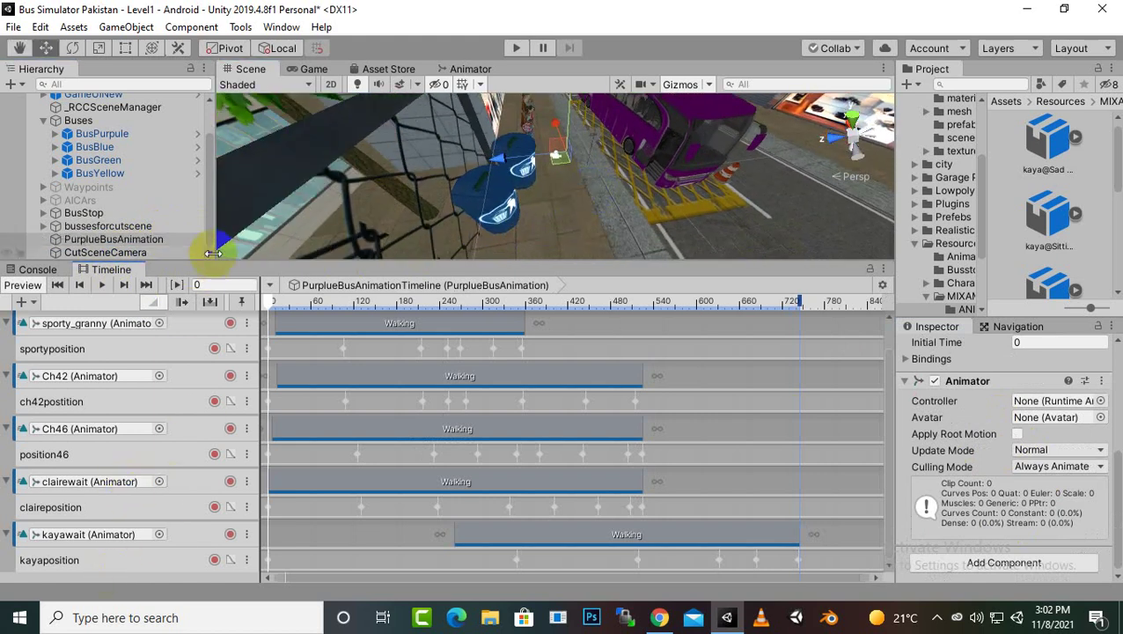
pyautogui.moveTo(217, 261); pyautogui.dragTo(224, 242)
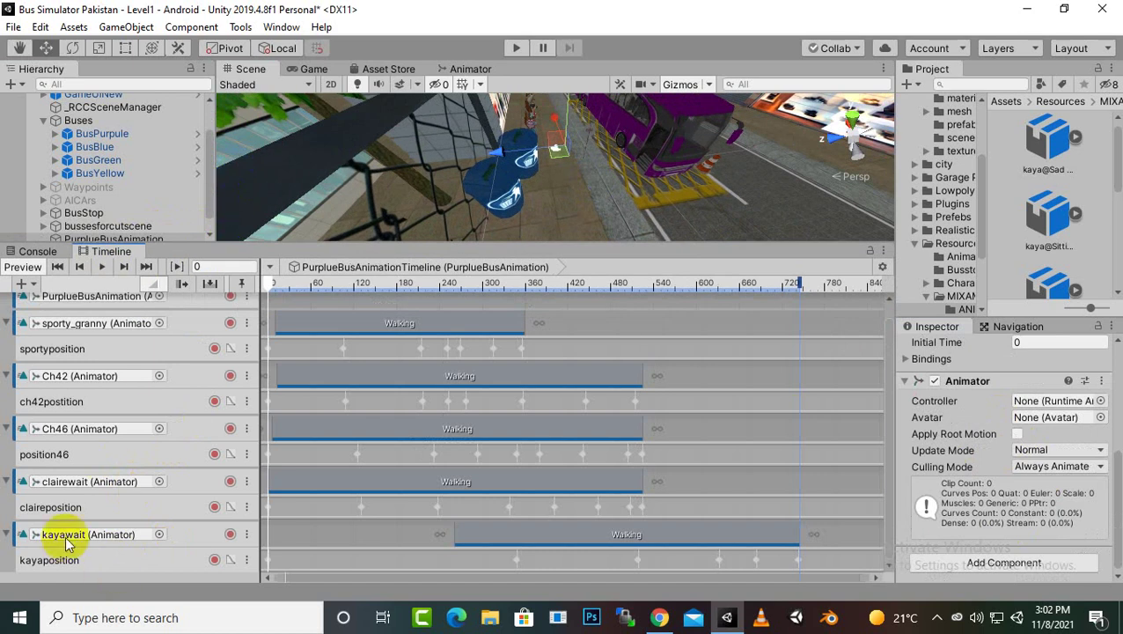
pyautogui.click(7, 534)
pyautogui.click(7, 498)
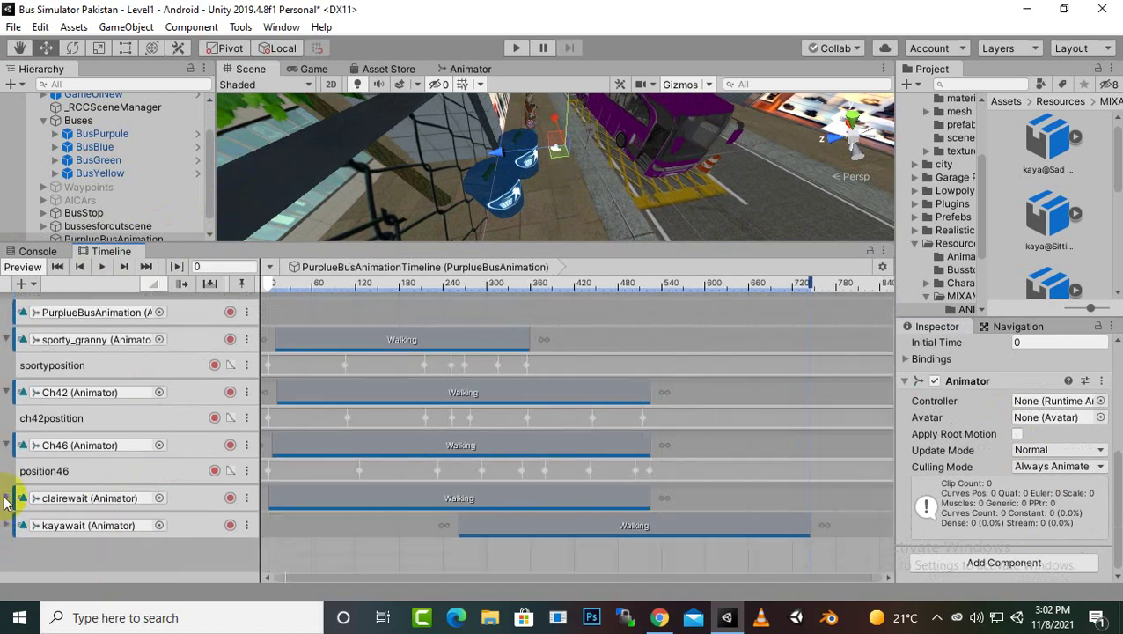
pyautogui.click(6, 445)
pyautogui.click(6, 393)
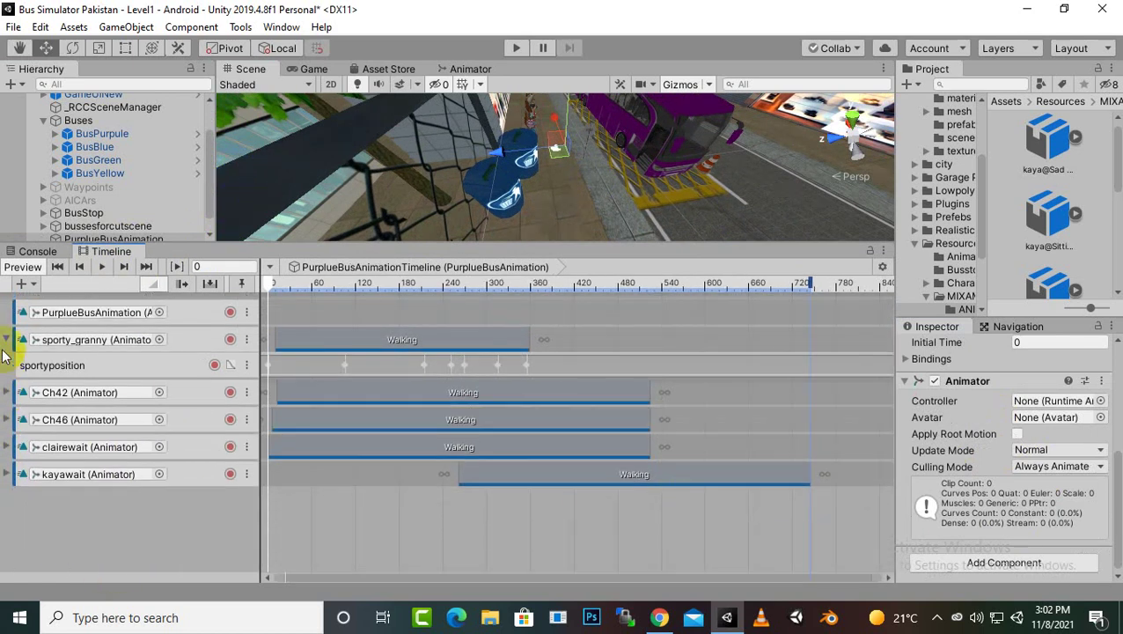
pyautogui.click(7, 341)
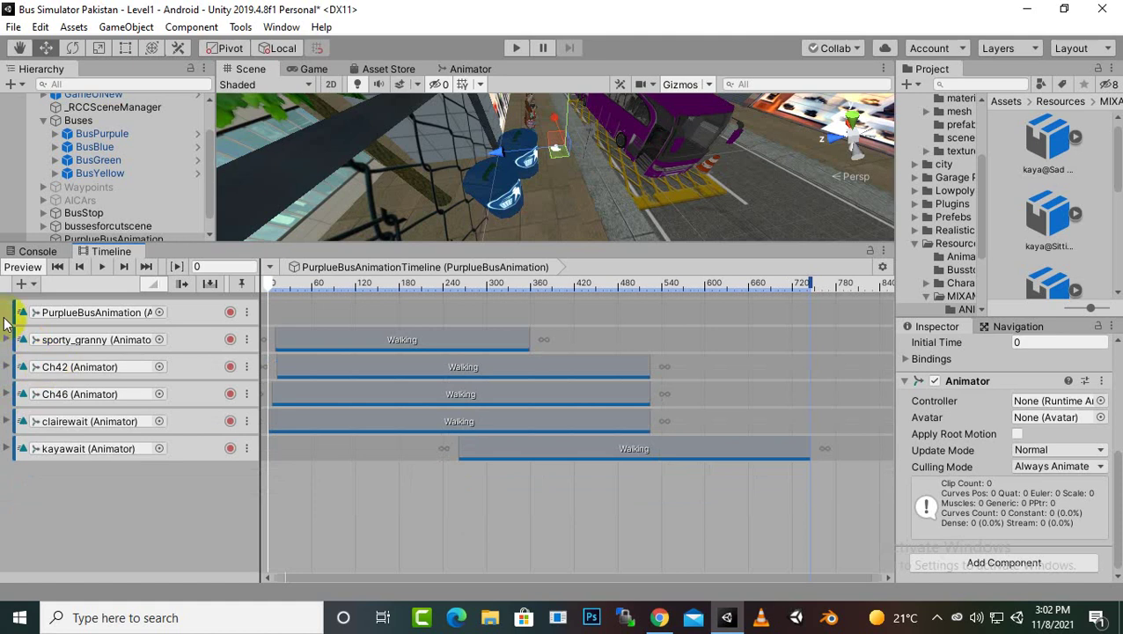
# Add an animation track below the kayawait track and assign CutSceneCamera as its animator.
pyautogui.rightClick(133, 498)
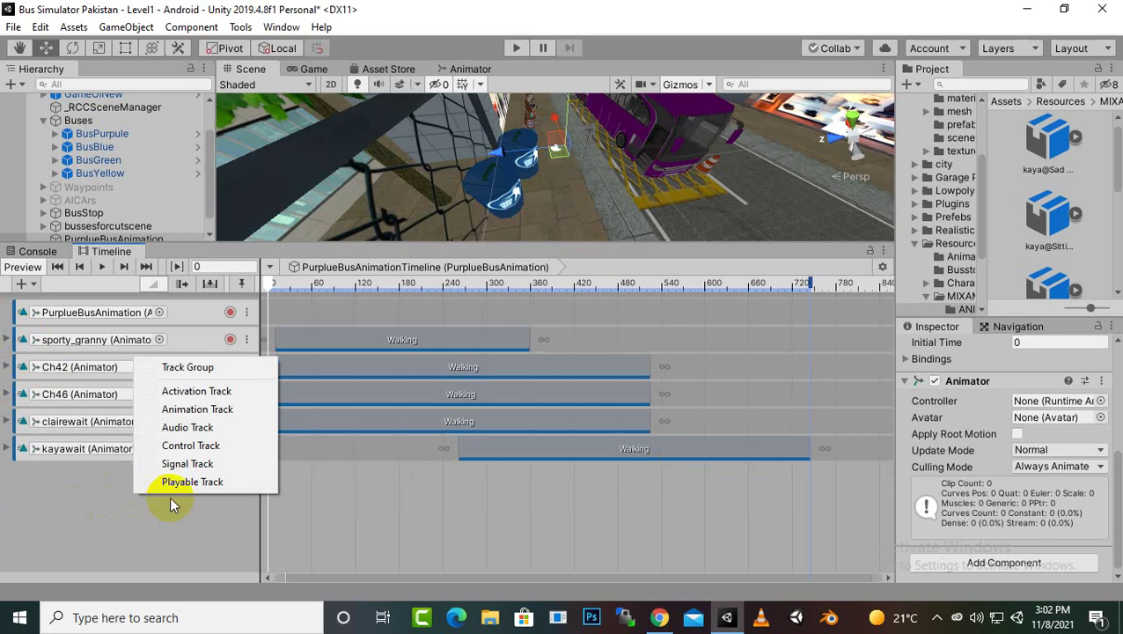
pyautogui.click(185, 408)
pyautogui.scroll(-1, 138, 189)
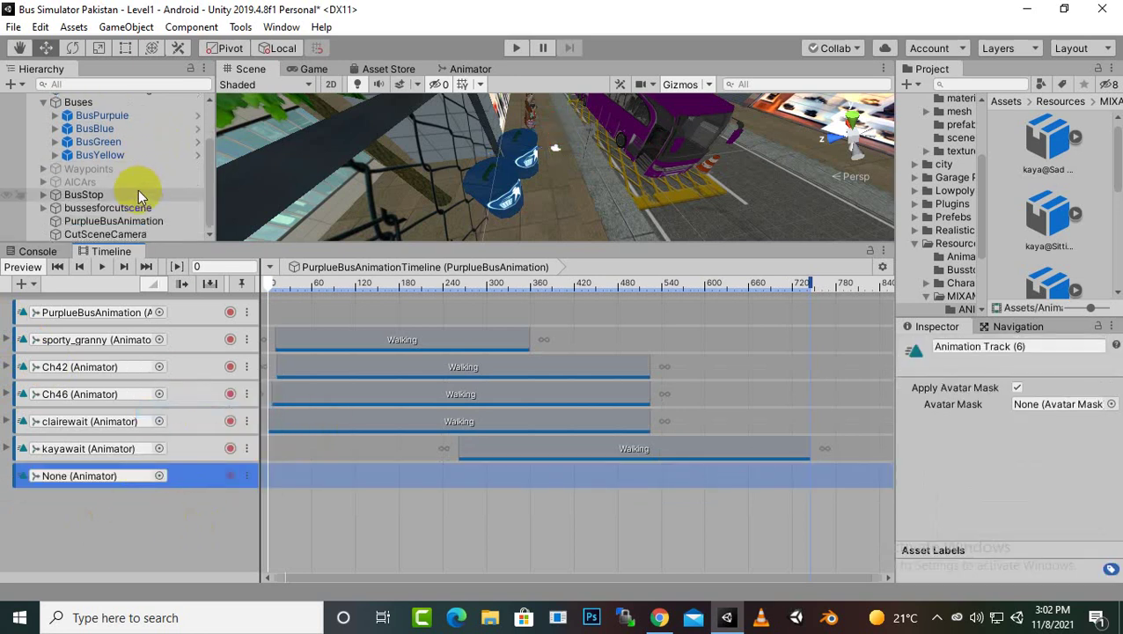
pyautogui.click(126, 234)
pyautogui.moveTo(125, 235); pyautogui.dragTo(130, 478)
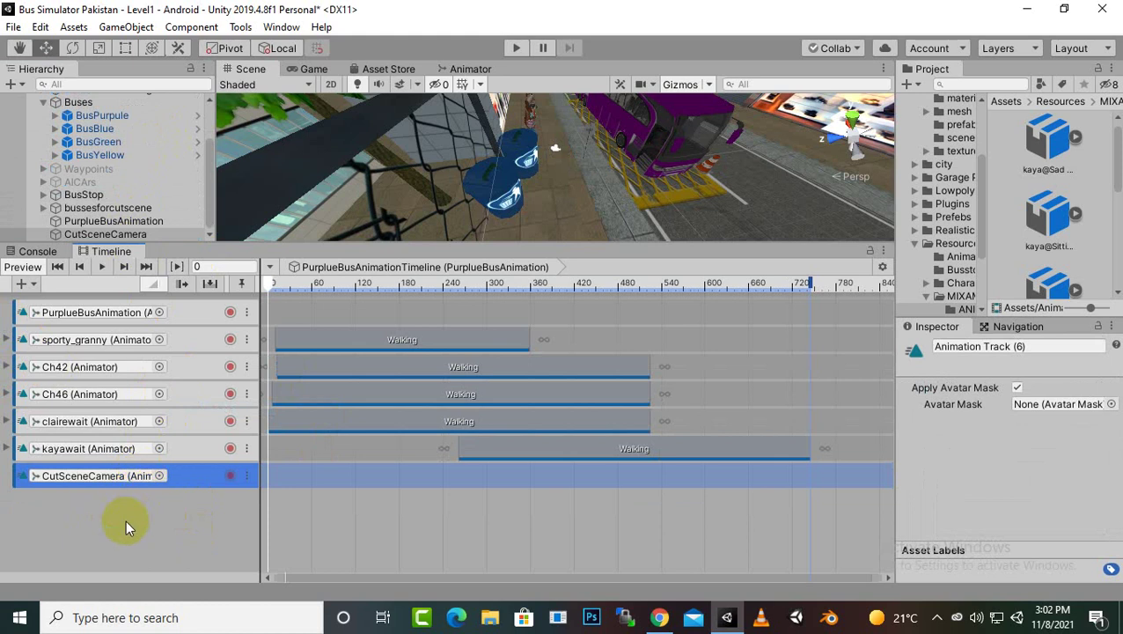
# Start recording keyframes on the CutSceneCamera track.
pyautogui.scroll(-2, 483, 183)
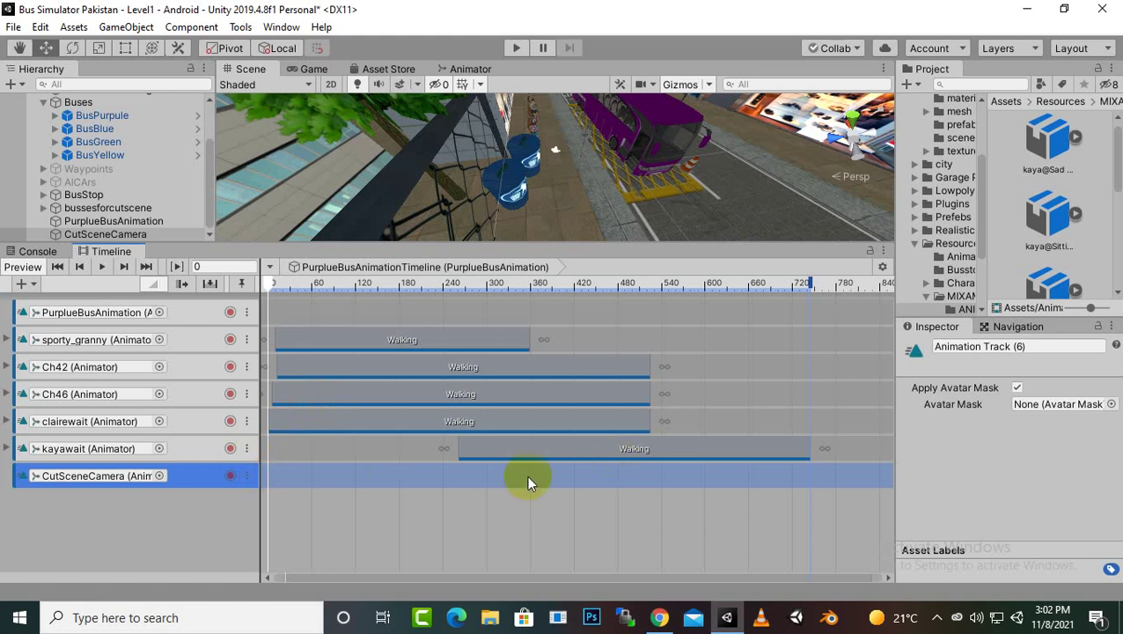
pyautogui.click(230, 477)
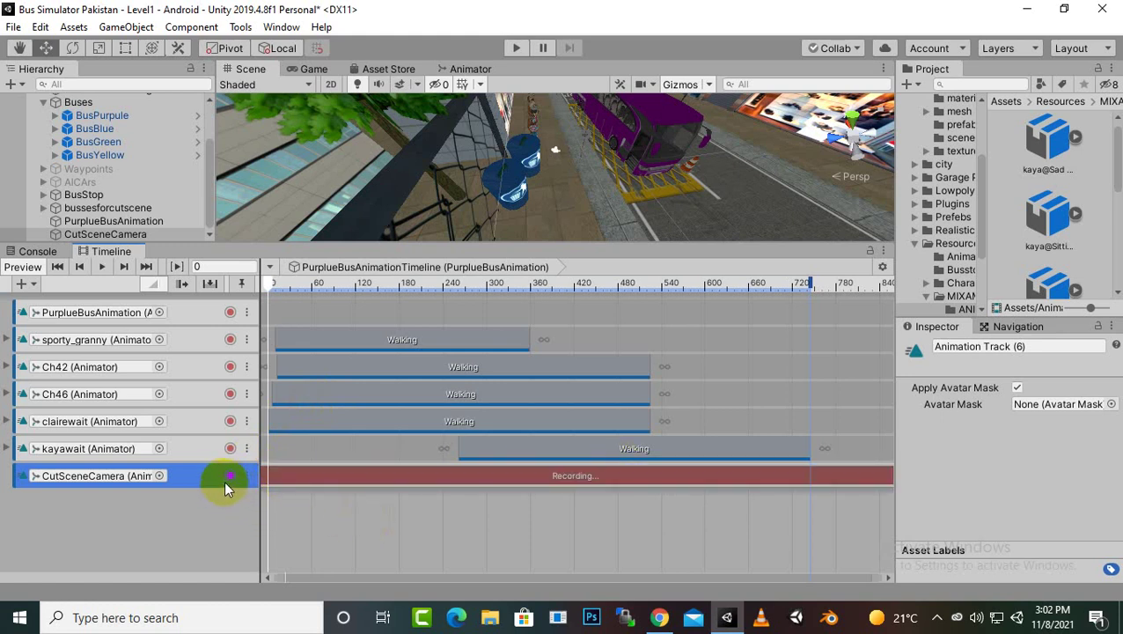
pyautogui.click(938, 619)
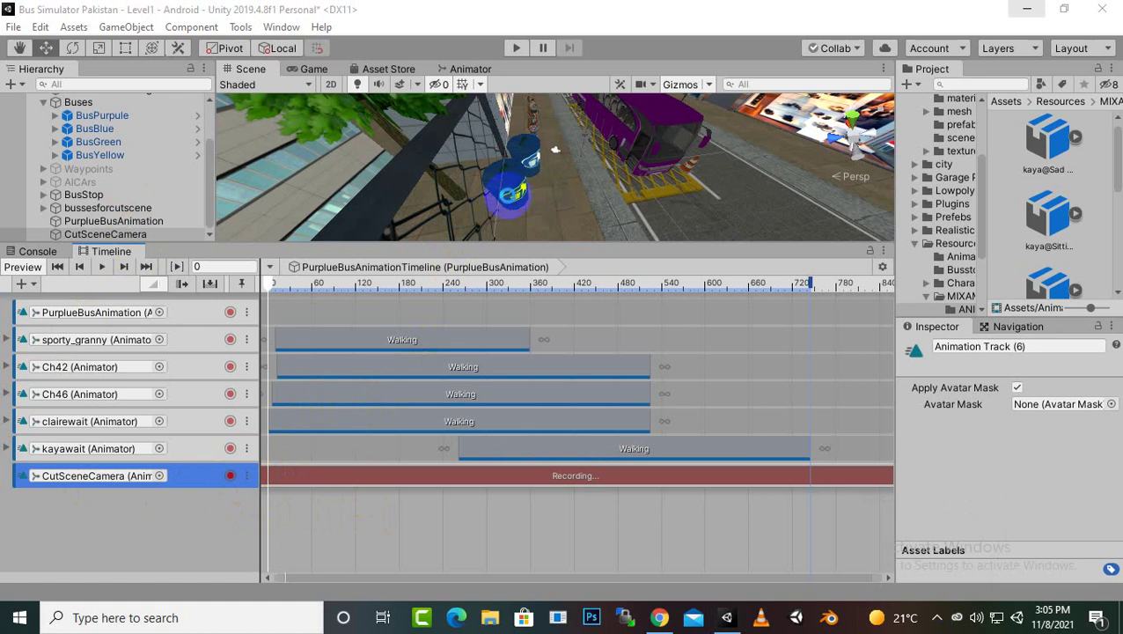
# At frame 0, raise CutSceneCamera above the pavement and move it to about X 131.04, Y 3.08, Z -6.46.
pyautogui.scroll(-2, 583, 167)
pyautogui.moveTo(582, 167); pyautogui.dragTo(538, 204, button='middle')
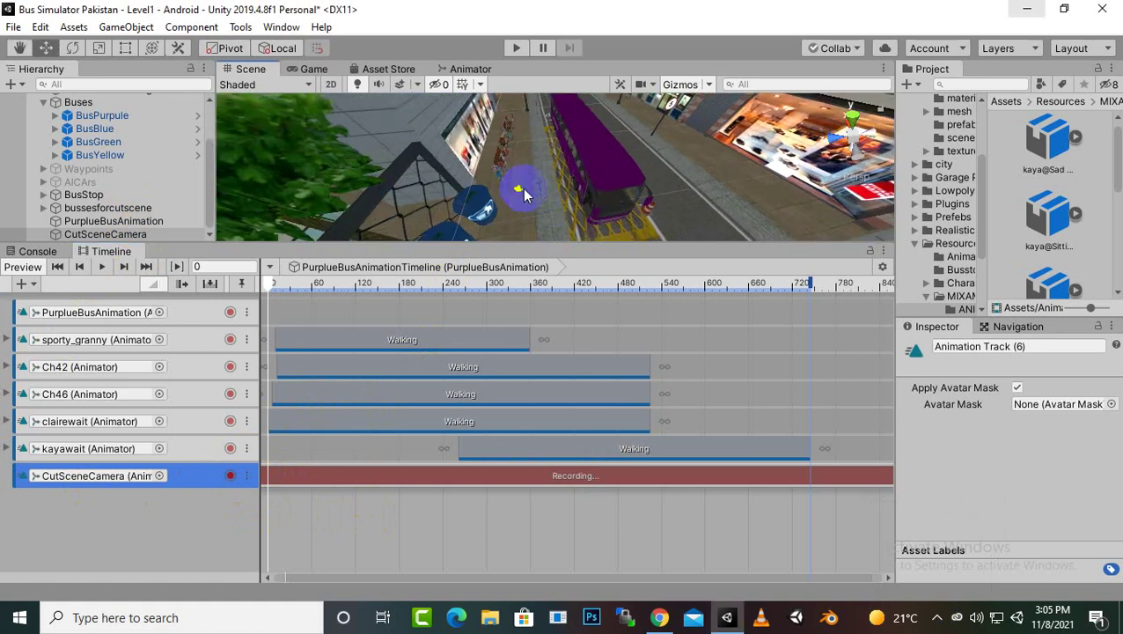
pyautogui.click(130, 235)
pyautogui.scroll(4, 511, 229)
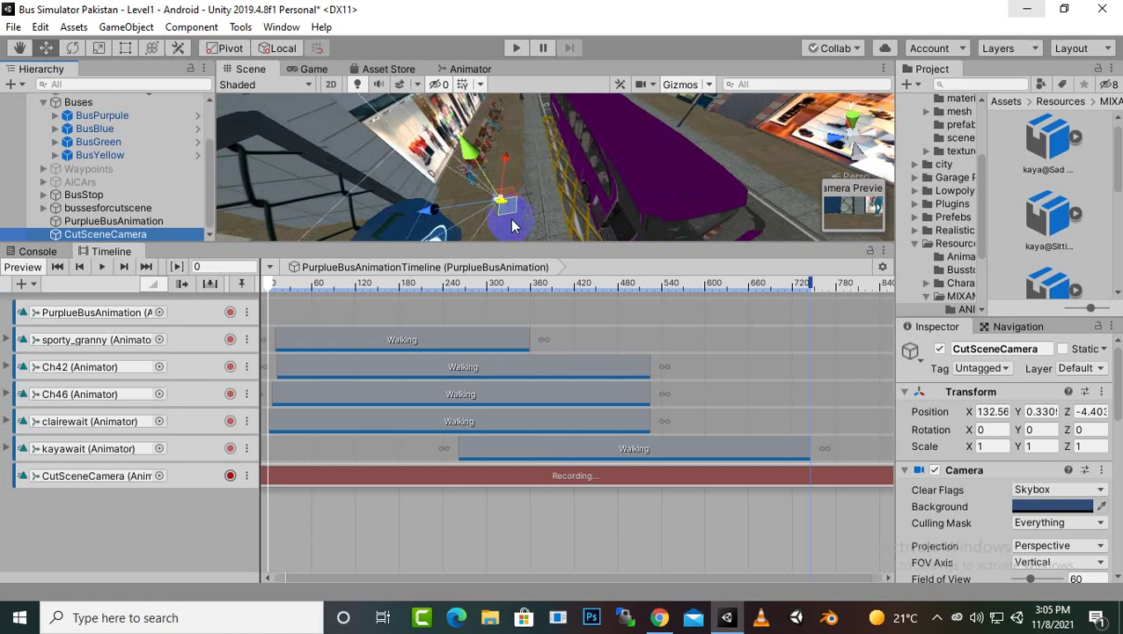
pyautogui.moveTo(540, 161); pyautogui.dragTo(535, 148, button='middle')
pyautogui.moveTo(447, 141); pyautogui.dragTo(449, 119)
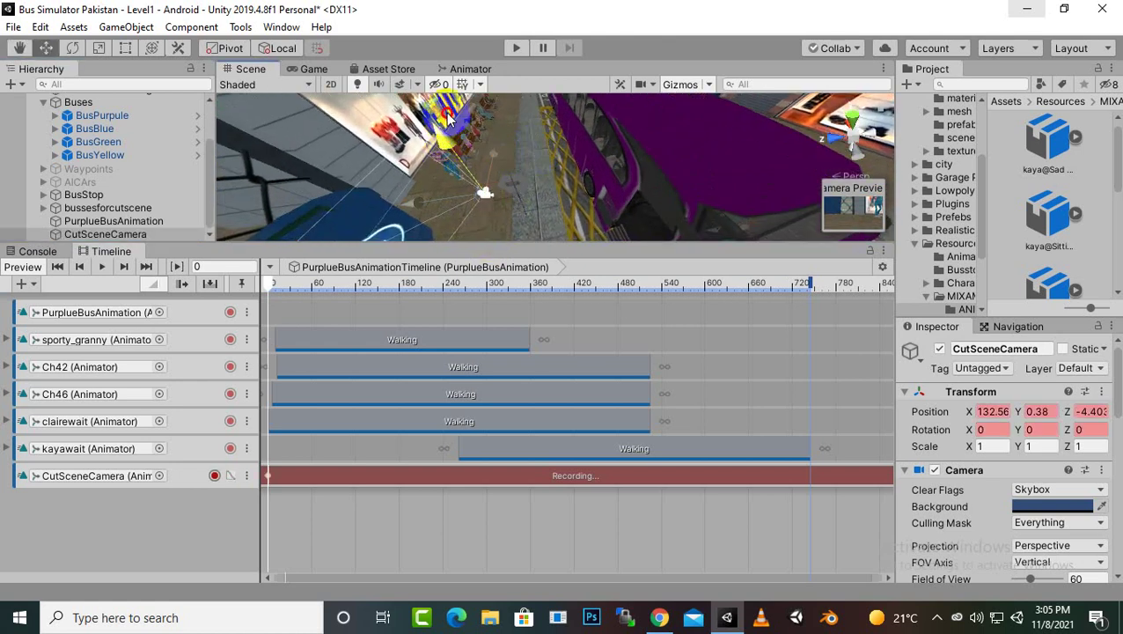
pyautogui.moveTo(518, 246); pyautogui.dragTo(525, 408)
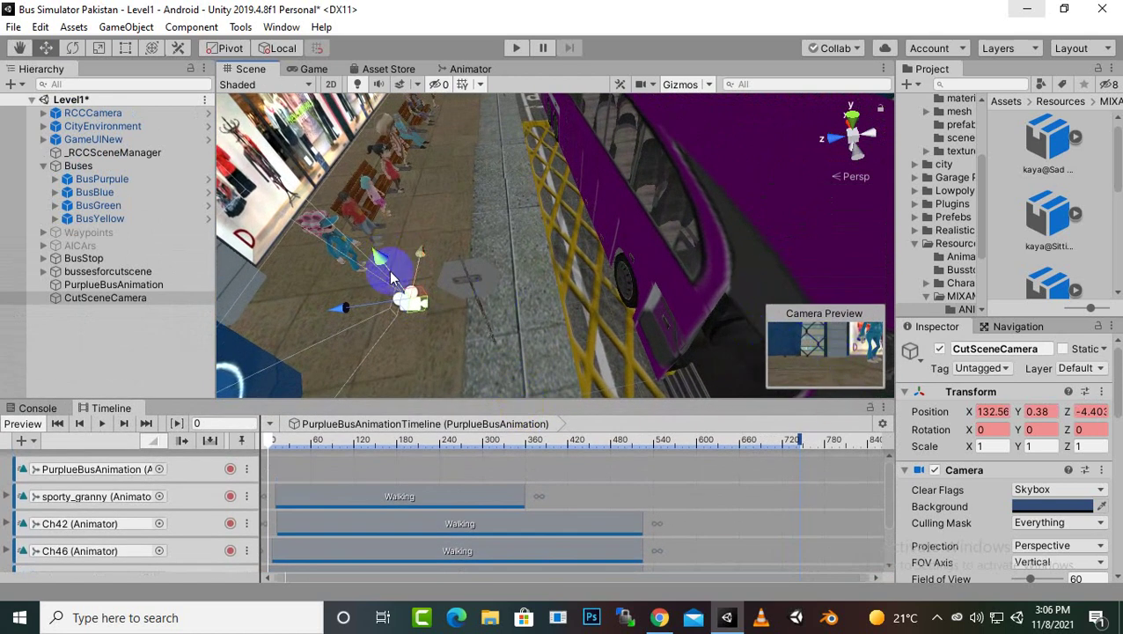
pyautogui.moveTo(392, 277); pyautogui.dragTo(479, 317)
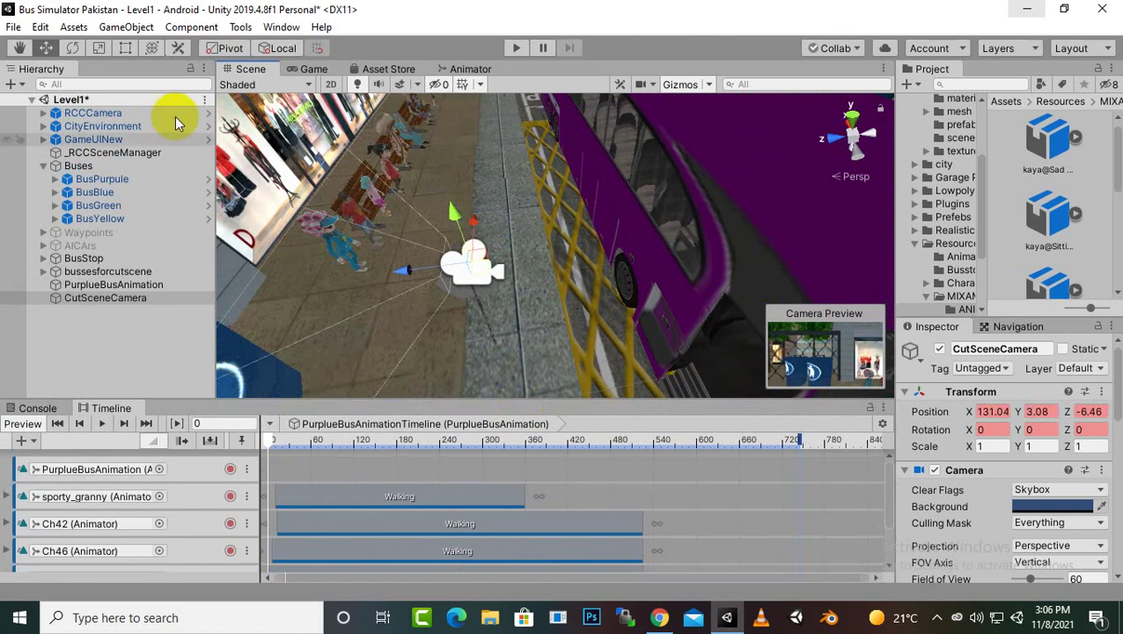
# At frame 0, rotate CutSceneCamera to about 59° on Y and shift it beside the bus at about X 130.46, Z -8.28.
pyautogui.click(75, 49)
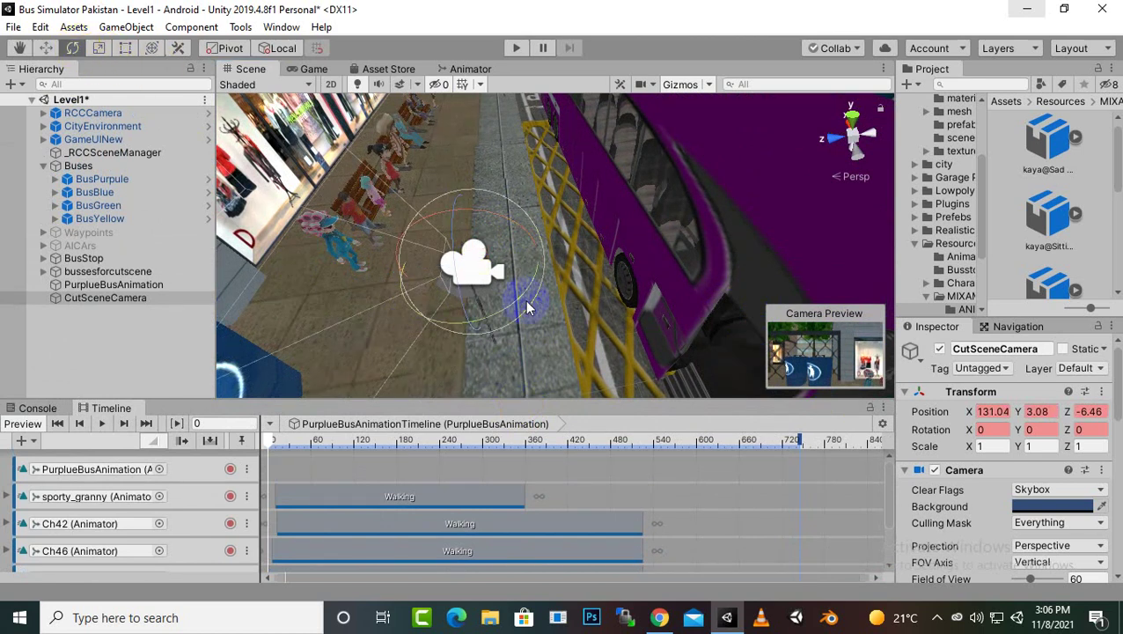
pyautogui.moveTo(528, 308); pyautogui.dragTo(371, 321)
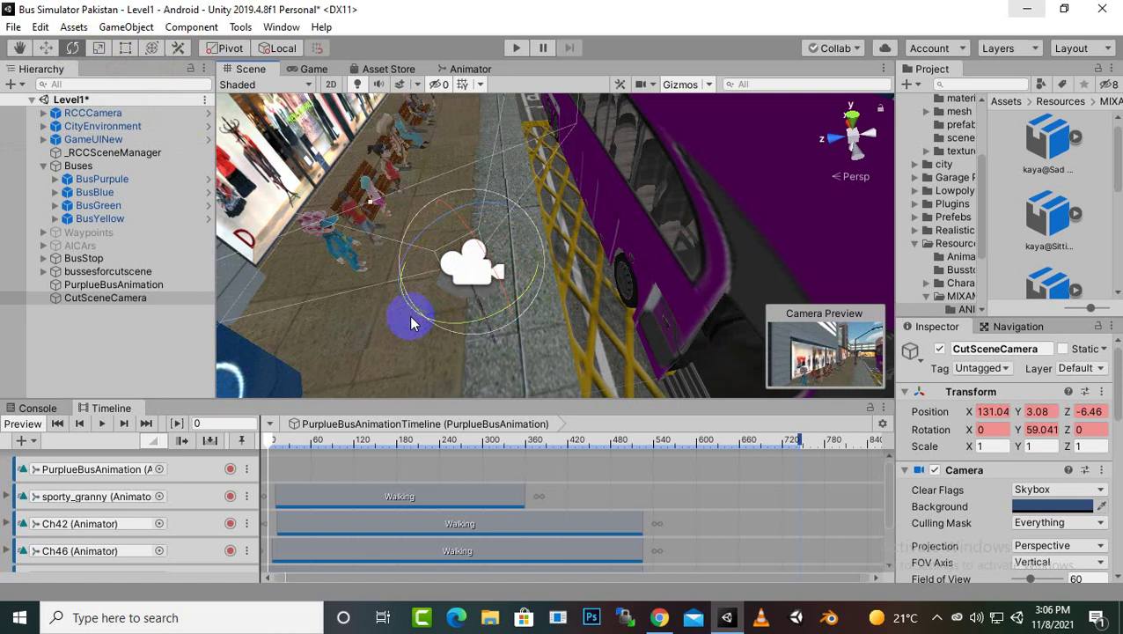
pyautogui.click(45, 49)
pyautogui.scroll(-3, 546, 242)
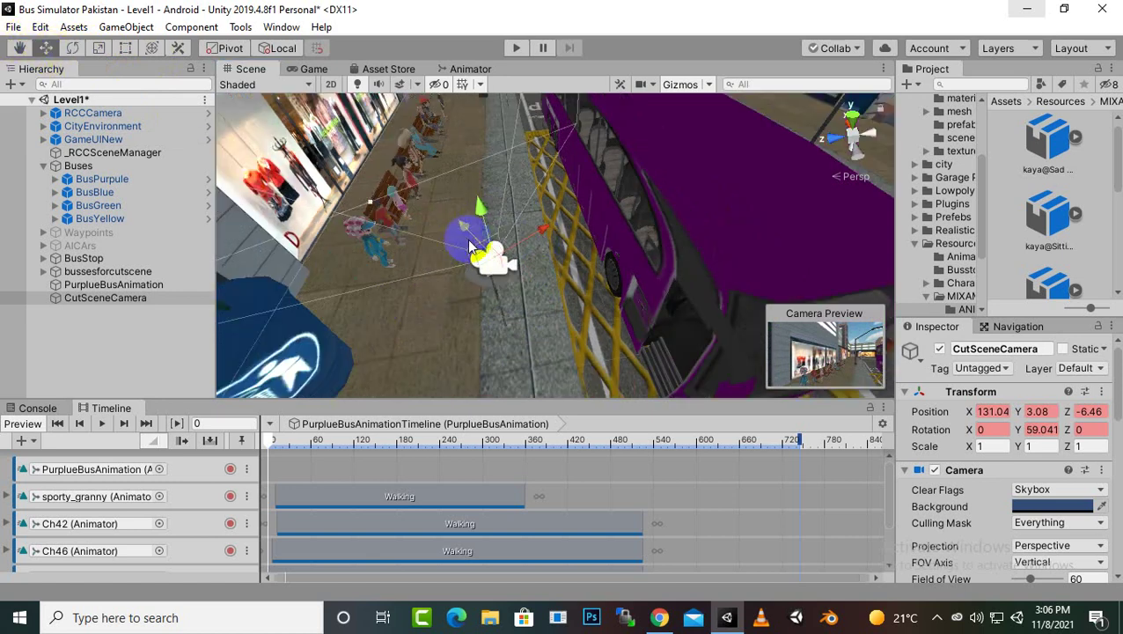
pyautogui.moveTo(463, 227); pyautogui.dragTo(678, 264)
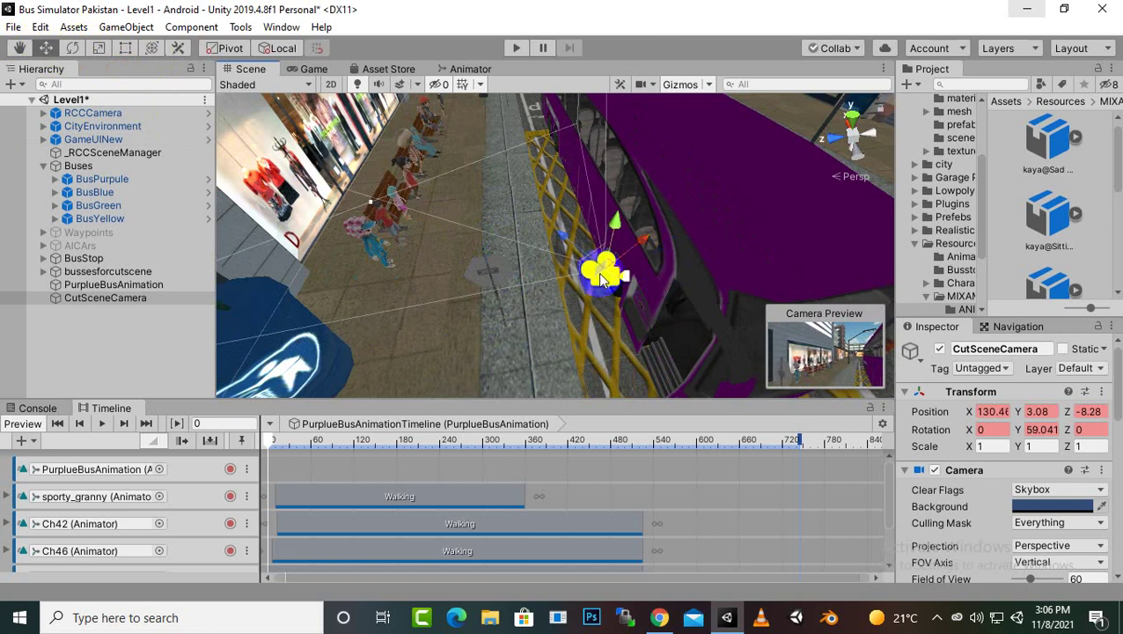
pyautogui.scroll(-2, 398, 209)
pyautogui.scroll(-1, 348, 455)
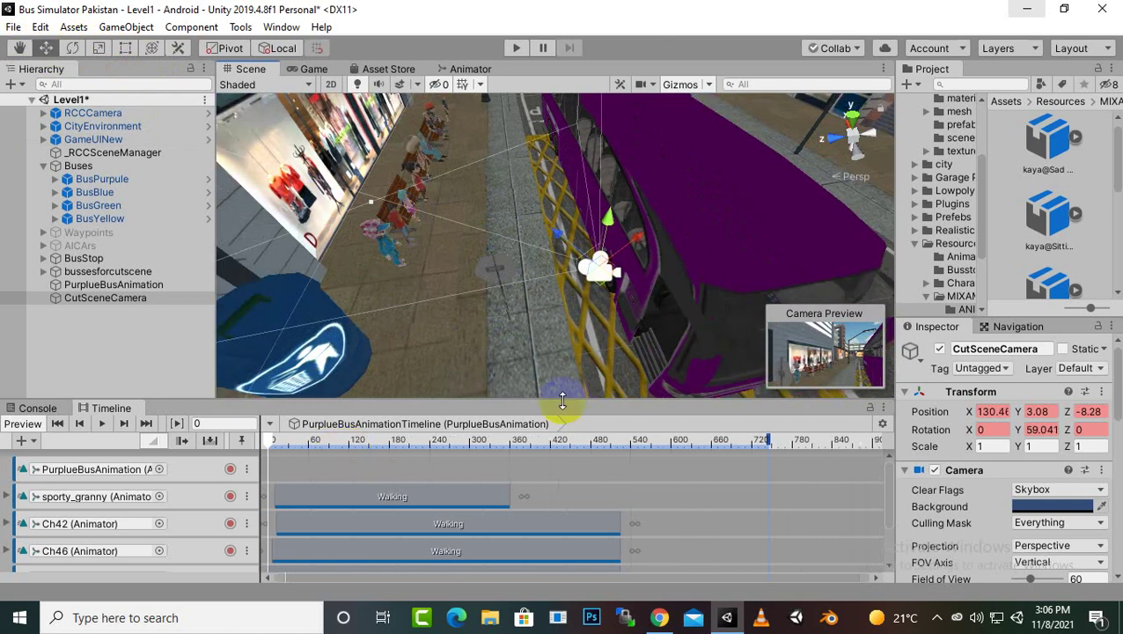
# At frame 151, key CutSceneCamera in front of the bus at about X 126.18, Y 3.08, Z -7.5 with Y rotation about 86.4°.
pyautogui.scroll(-3, 231, 552)
pyautogui.click(230, 560)
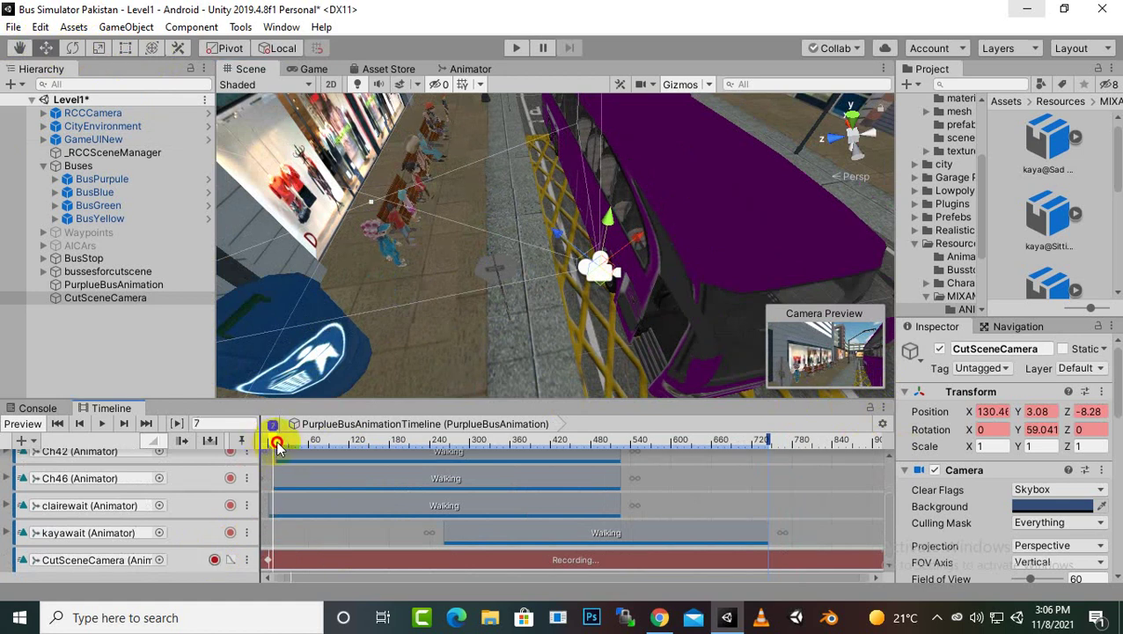
pyautogui.moveTo(278, 444); pyautogui.dragTo(371, 451)
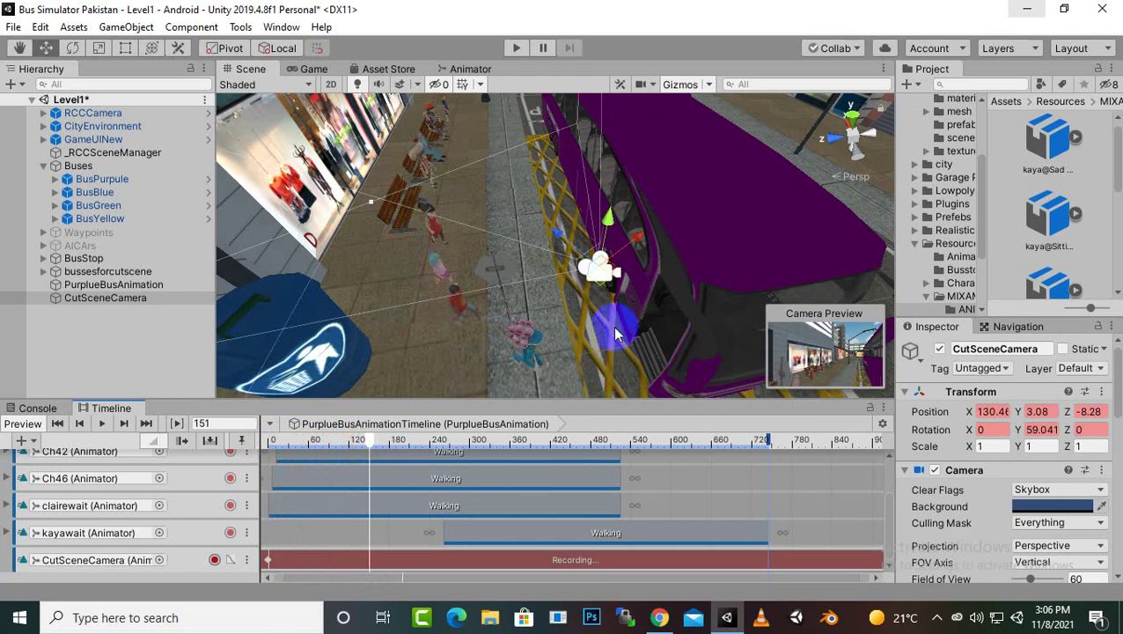
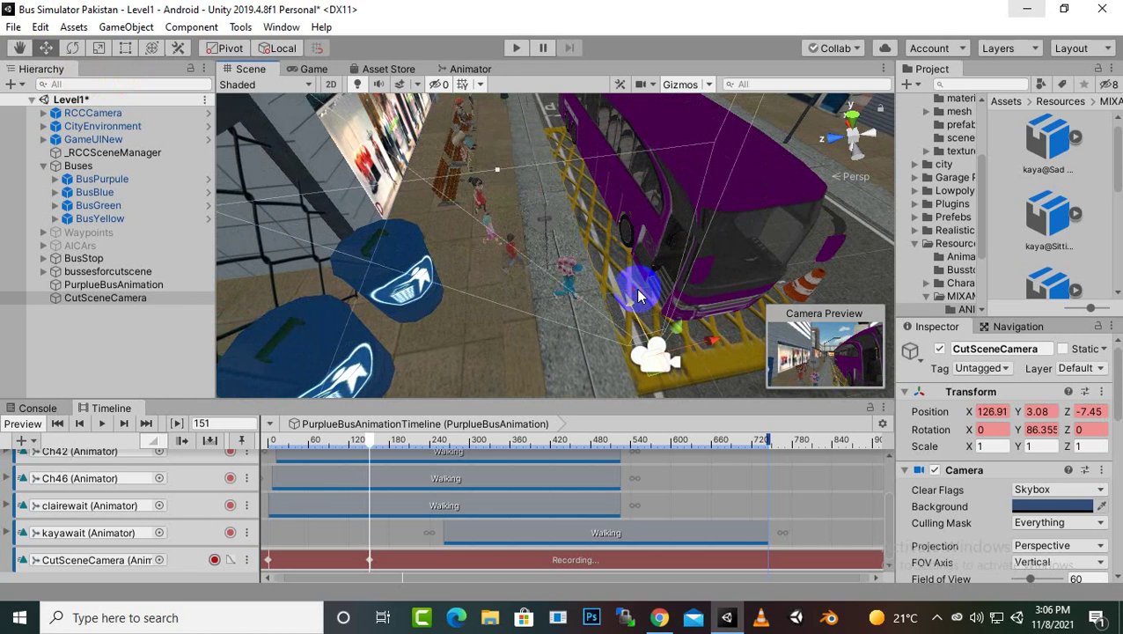
pyautogui.moveTo(516, 286); pyautogui.dragTo(436, 218, button='middle')
pyautogui.scroll(-2, 536, 269)
pyautogui.moveTo(580, 282); pyautogui.dragTo(620, 306, button='middle')
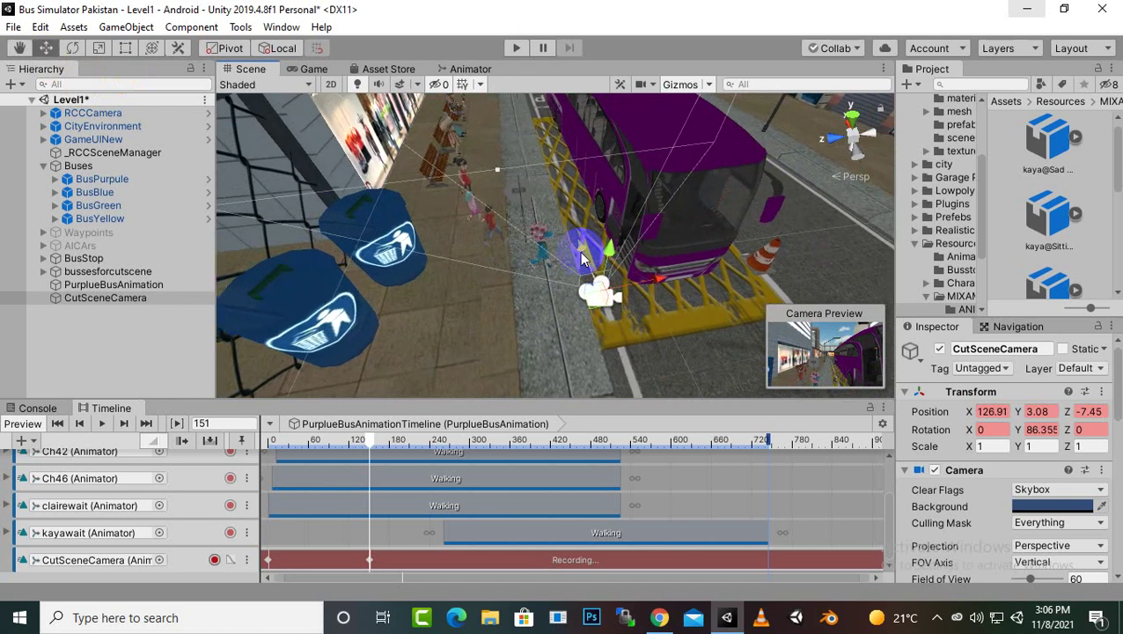
pyautogui.moveTo(581, 258); pyautogui.dragTo(651, 299)
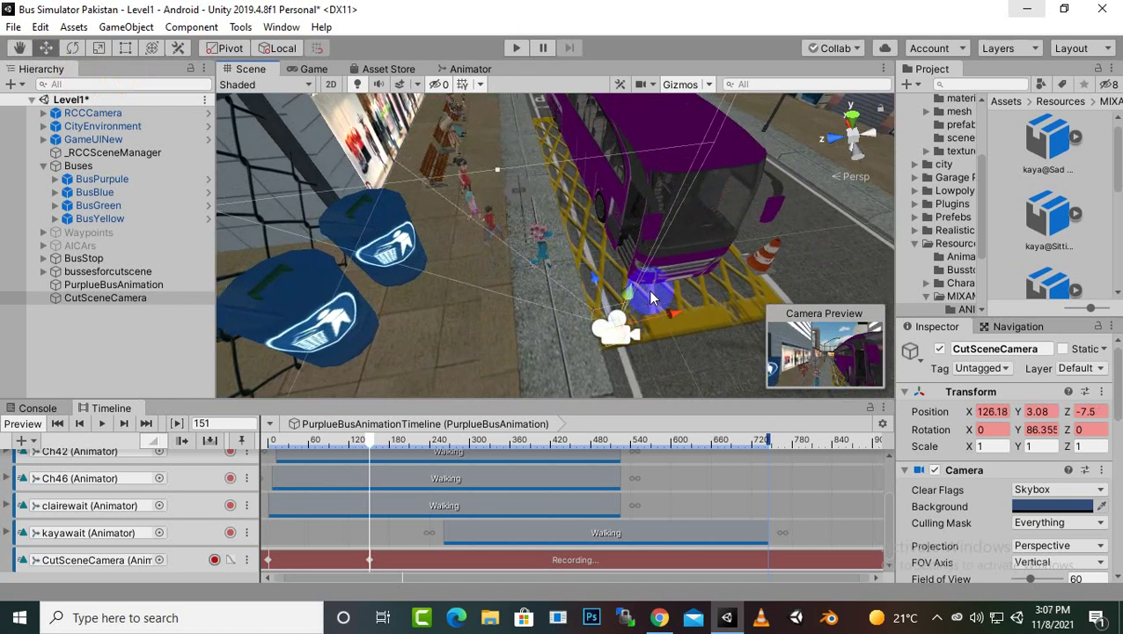
pyautogui.moveTo(674, 296); pyautogui.dragTo(633, 304, button='right')
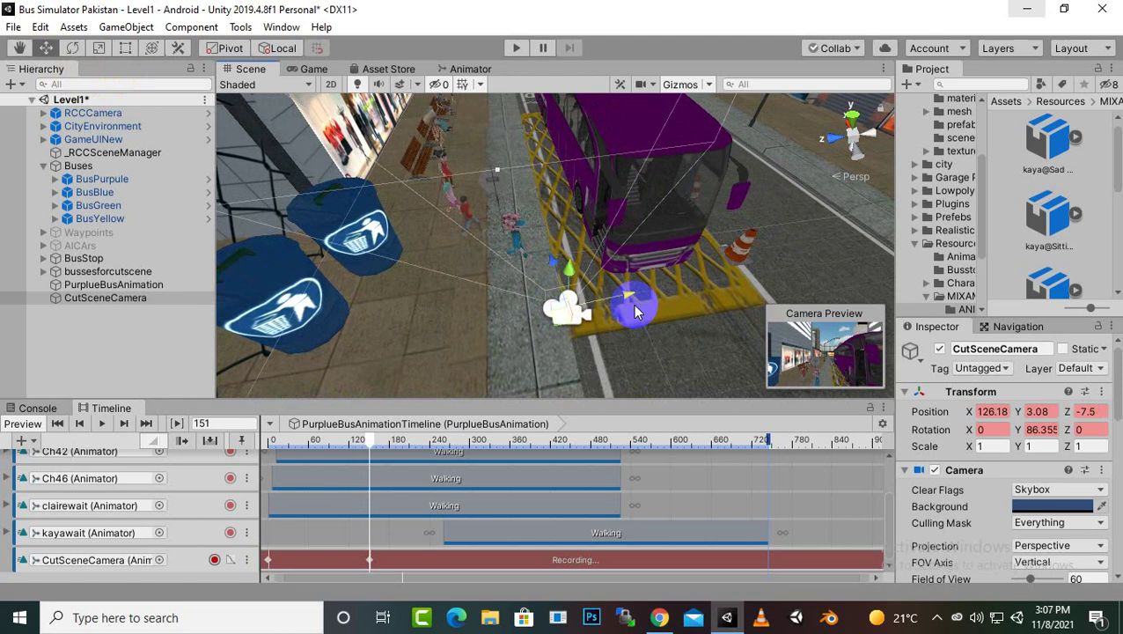
# At frame 321, key CutSceneCamera with Y rotation about 96.5°, lowered and pulled back to about X 124.99, Y 1.95, Z -7.36.
pyautogui.click(554, 424)
pyautogui.moveTo(369, 438); pyautogui.dragTo(485, 440)
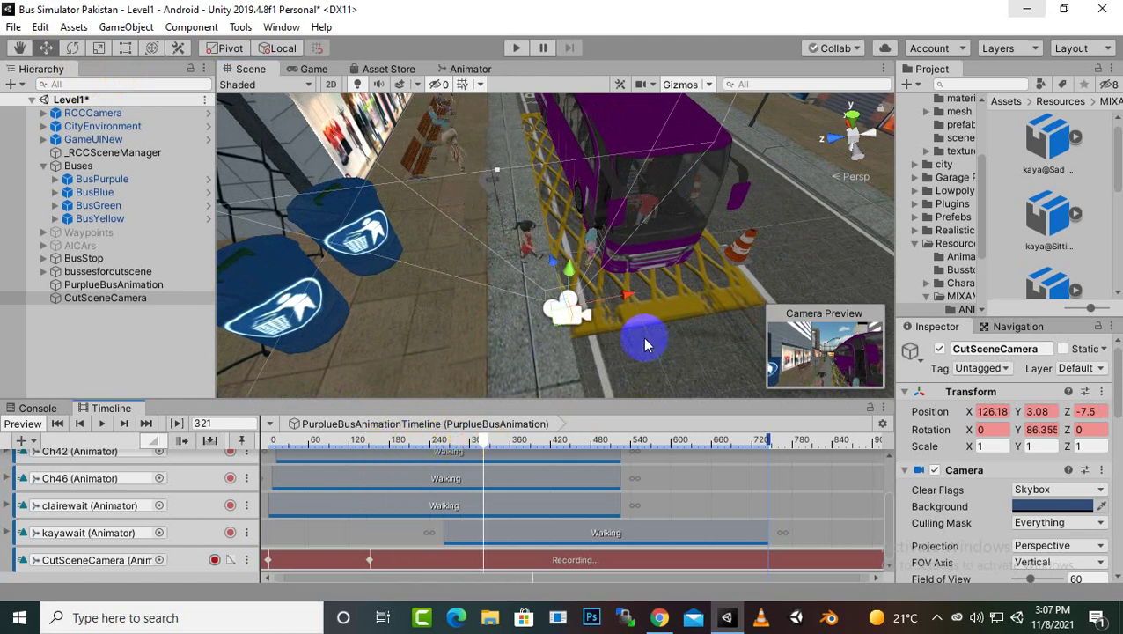
pyautogui.click(69, 53)
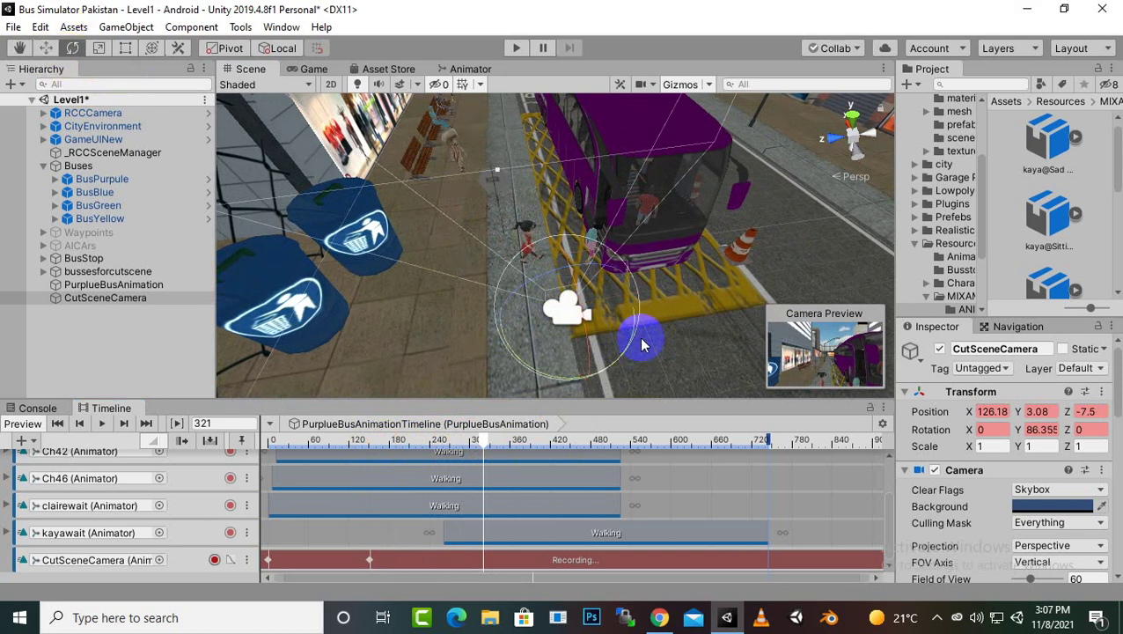
pyautogui.moveTo(622, 356); pyautogui.dragTo(592, 355)
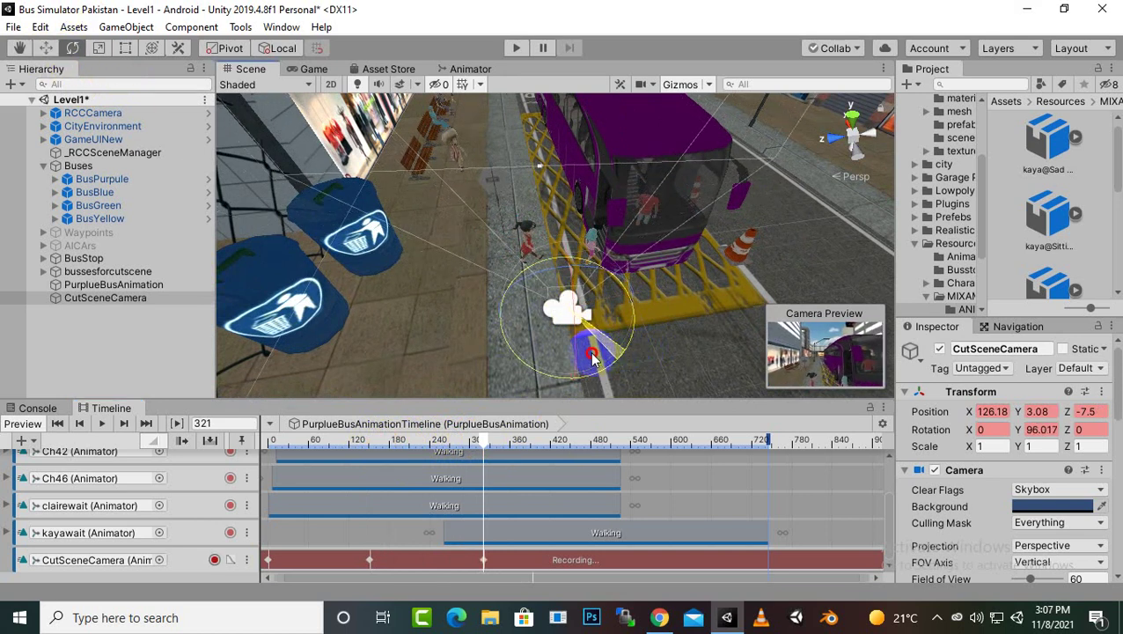
pyautogui.click(45, 48)
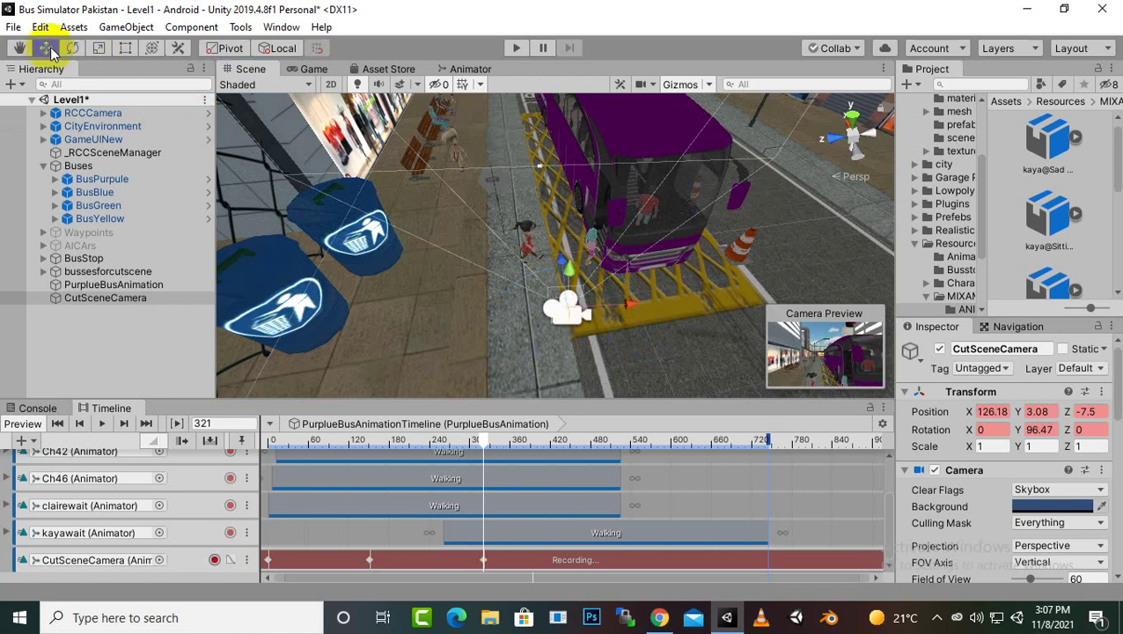
pyautogui.moveTo(685, 266); pyautogui.dragTo(688, 230, button='middle')
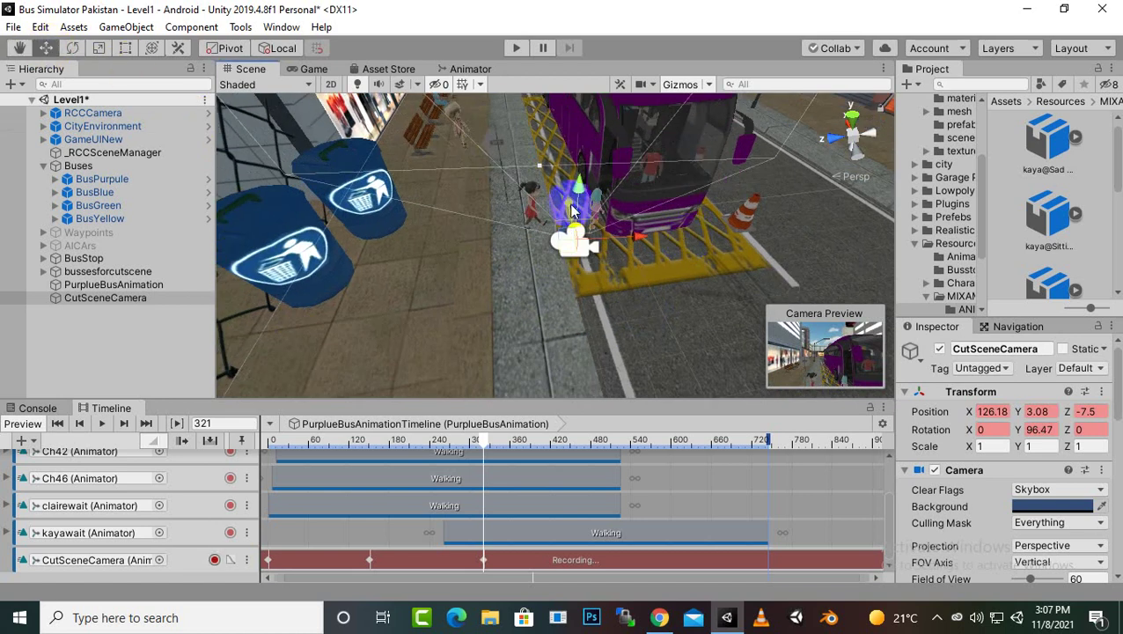
pyautogui.moveTo(563, 201); pyautogui.dragTo(602, 315)
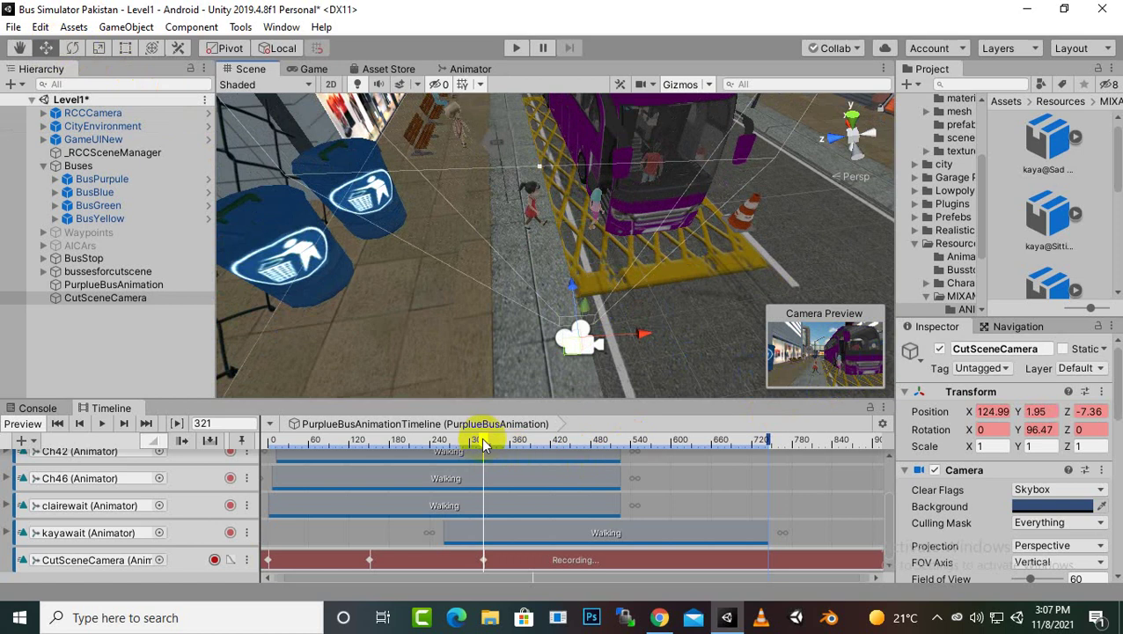
# At frame 477, key CutSceneCamera at about X 124.74, Y 3.3, Z -7.63 with Y rotation about 76.4°.
pyautogui.moveTo(482, 445); pyautogui.dragTo(591, 444)
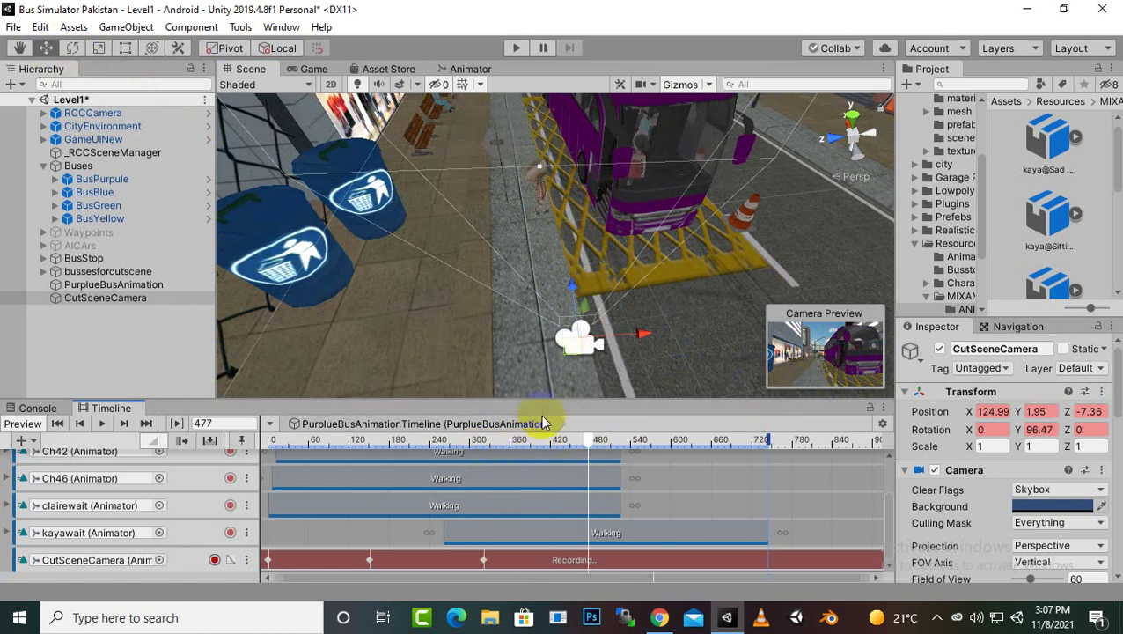
pyautogui.moveTo(645, 336); pyautogui.dragTo(606, 262)
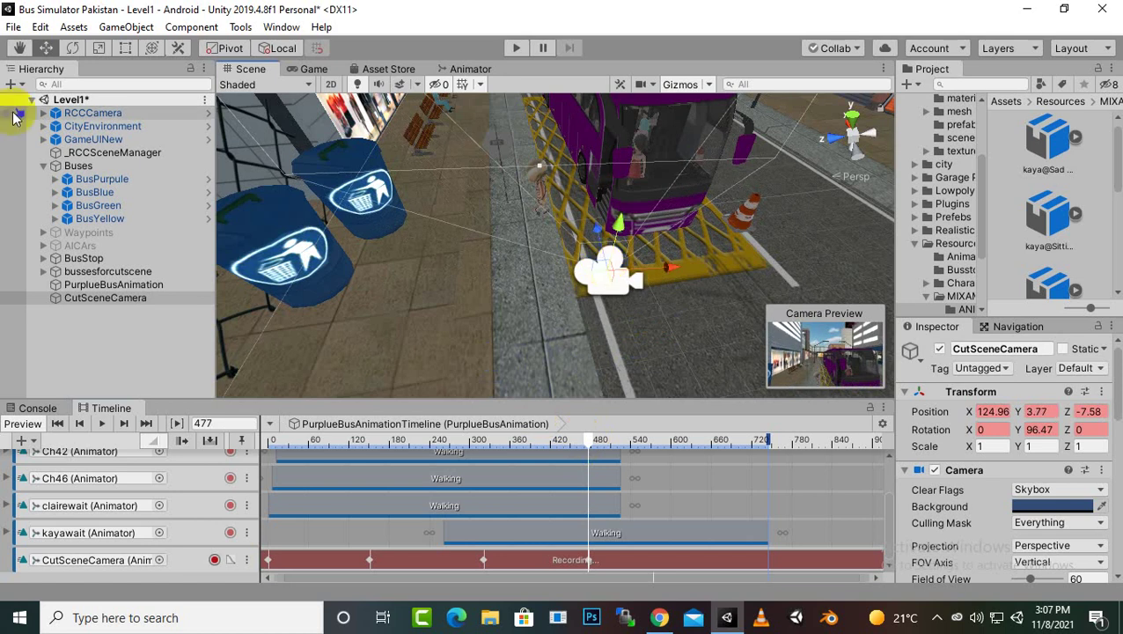
pyautogui.click(73, 47)
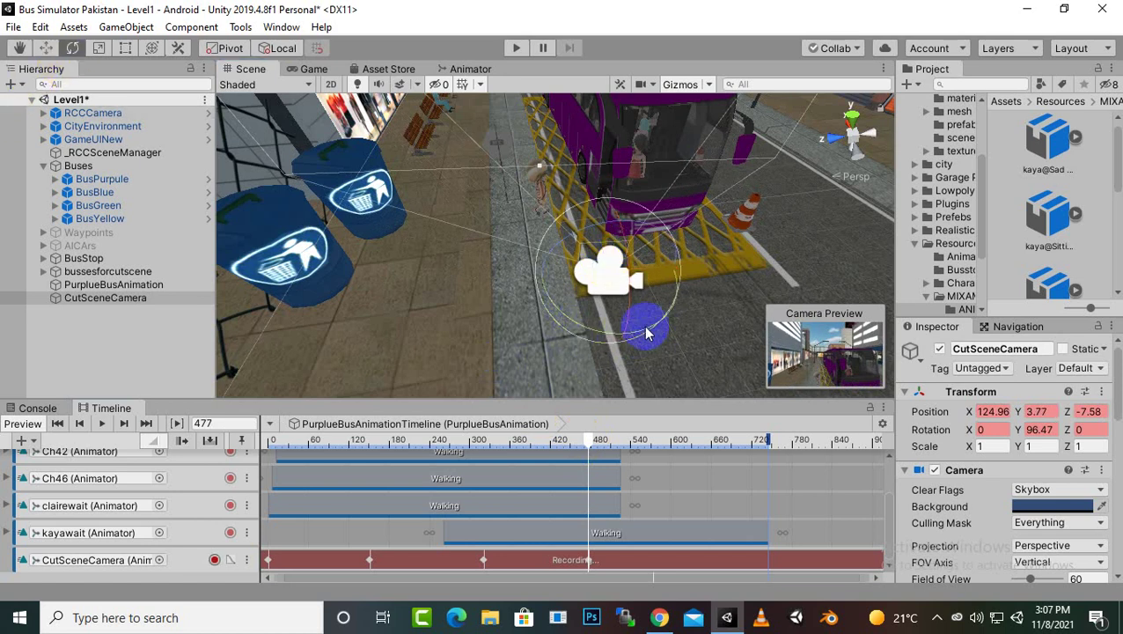
pyautogui.moveTo(647, 333); pyautogui.dragTo(685, 301)
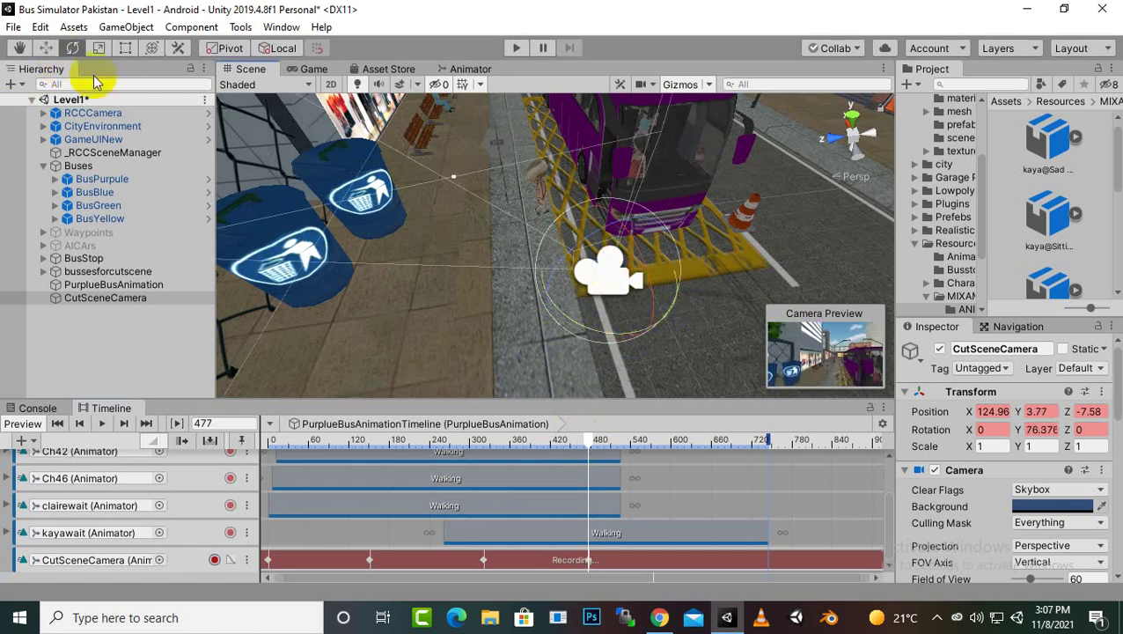
pyautogui.click(49, 50)
pyautogui.moveTo(580, 236); pyautogui.dragTo(637, 293)
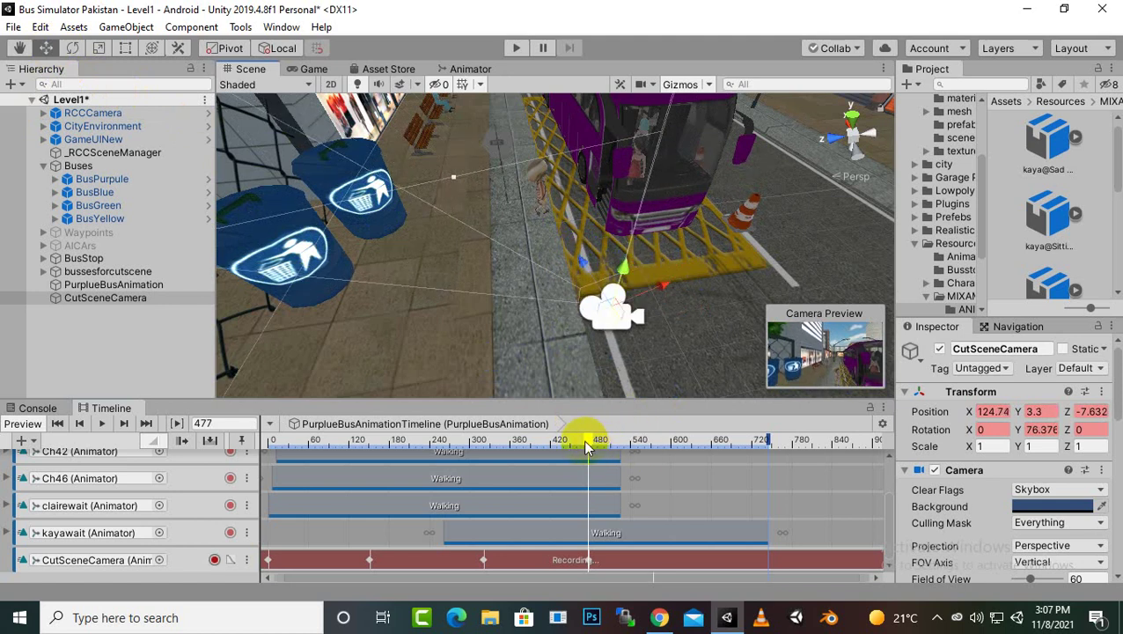
# At frame 540, key CutSceneCamera closer to the bus at about X 125.84, Y 2.04, Z -8.17.
pyautogui.moveTo(588, 447); pyautogui.dragTo(633, 449)
pyautogui.moveTo(662, 286); pyautogui.dragTo(707, 276)
pyautogui.moveTo(627, 264); pyautogui.dragTo(573, 229)
pyautogui.moveTo(622, 189); pyautogui.dragTo(664, 266)
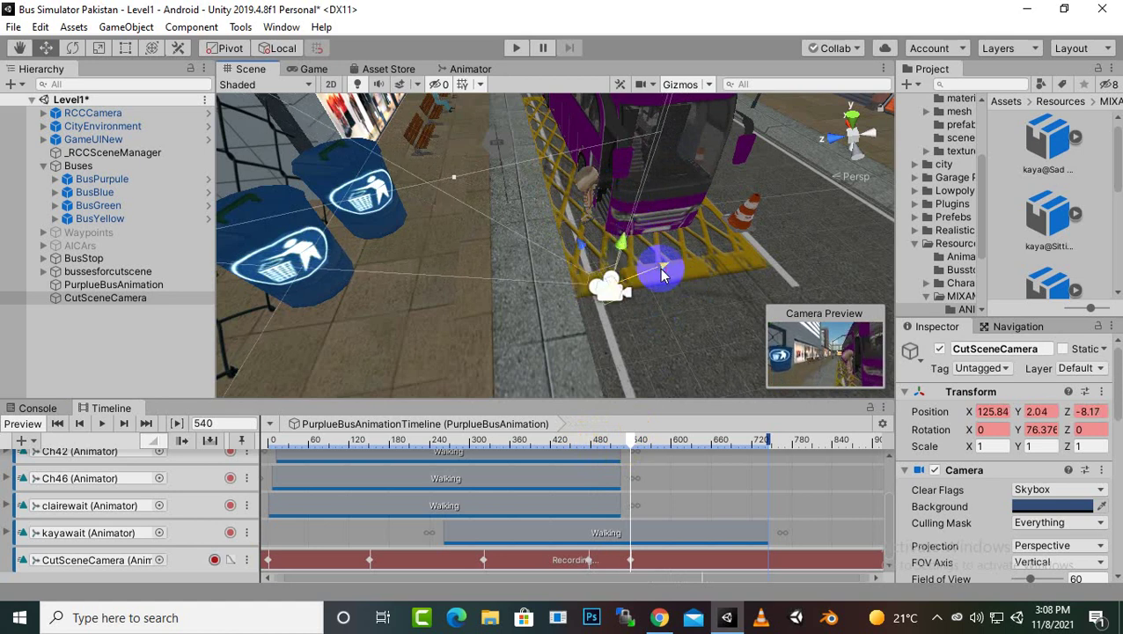
# At frame 654, key CutSceneCamera at about X 124.55, Y 3.29, Z -7.17 with Y rotation about 102.6°.
pyautogui.moveTo(623, 453); pyautogui.dragTo(707, 445)
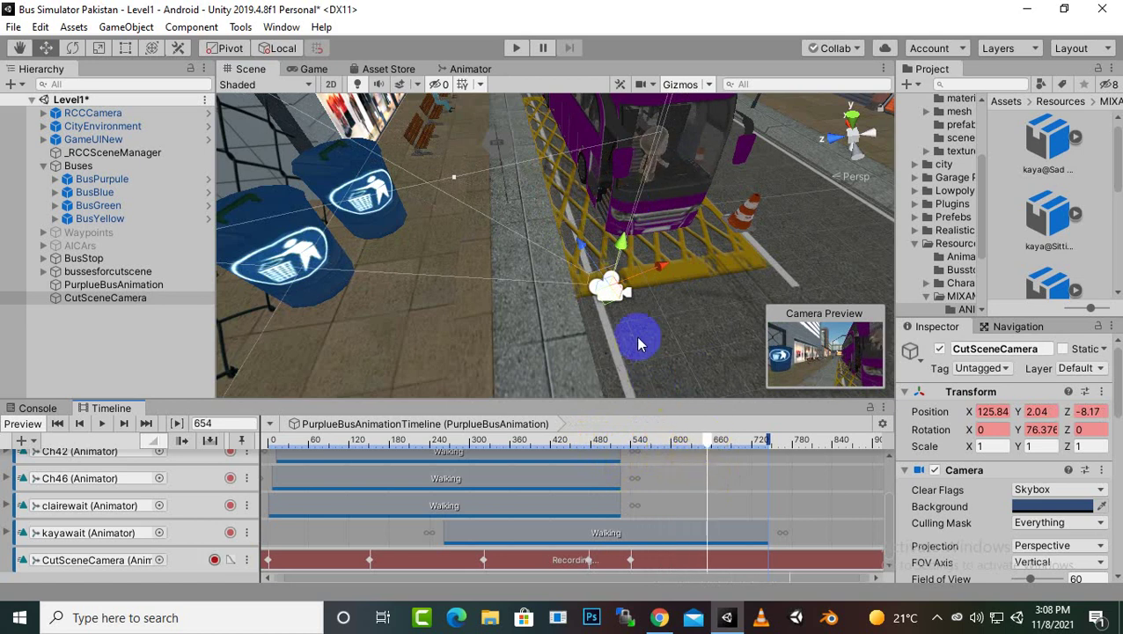
pyautogui.moveTo(613, 257); pyautogui.dragTo(653, 316)
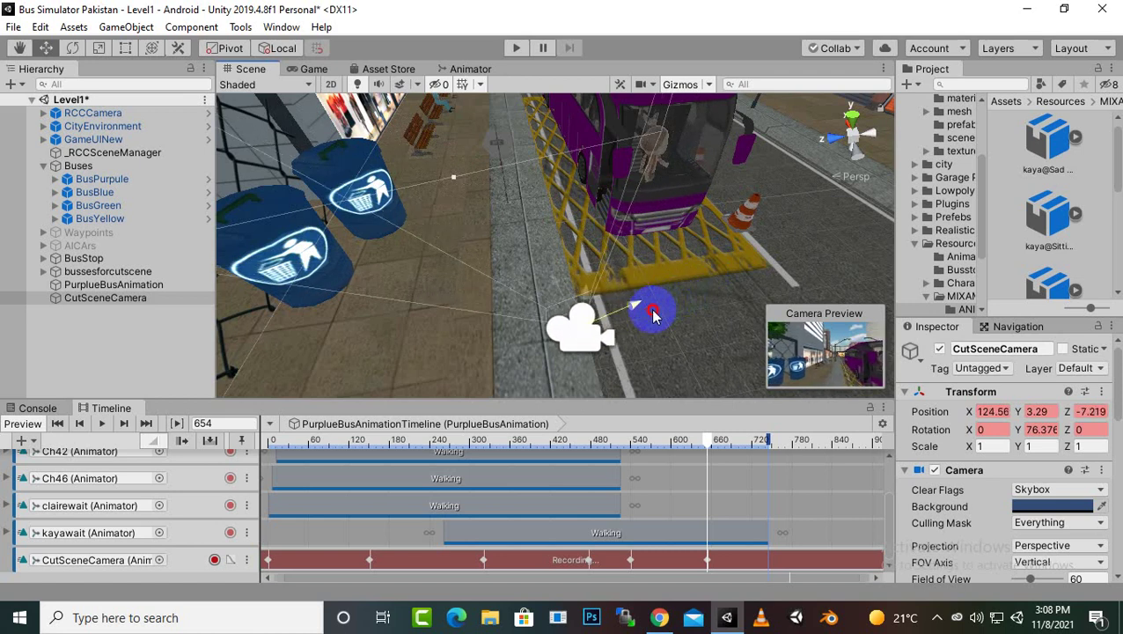
pyautogui.click(72, 48)
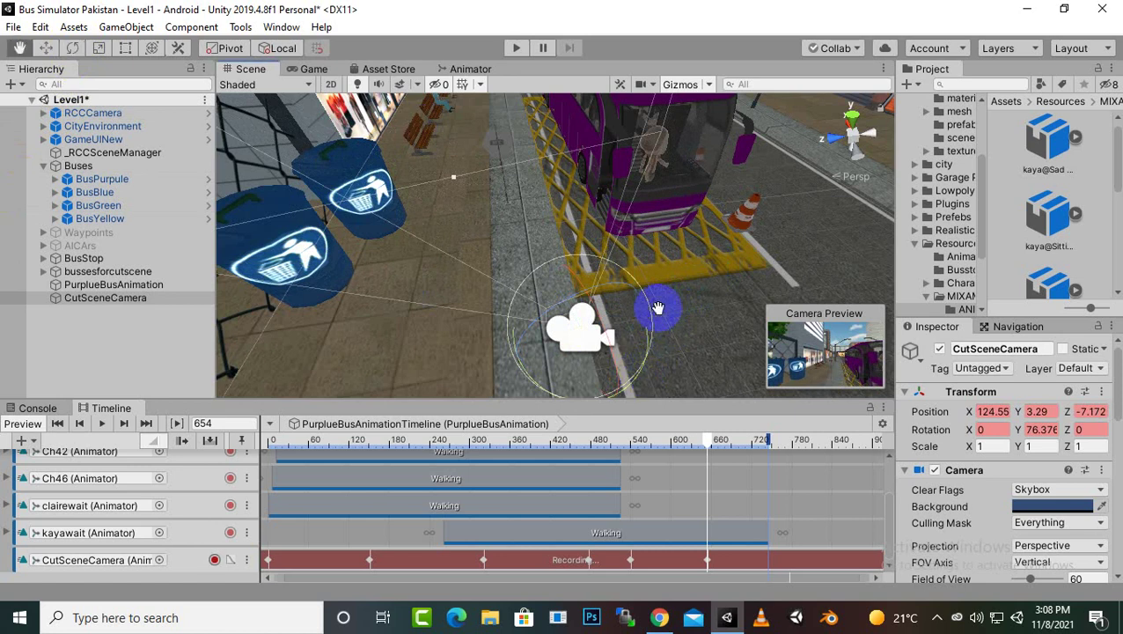
pyautogui.moveTo(657, 310); pyautogui.dragTo(649, 292, button='middle')
pyautogui.moveTo(563, 247); pyautogui.dragTo(504, 254)
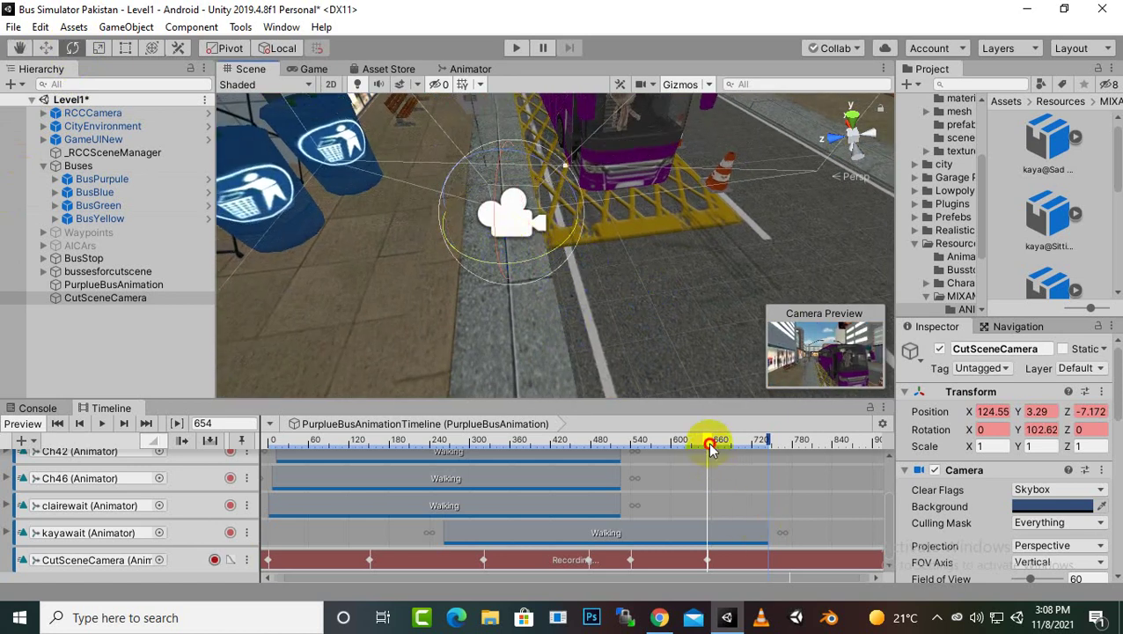
# At frame 738, key CutSceneCamera farther back from the bus at about X 123.21, Y 3.85, Z -5.62.
pyautogui.moveTo(711, 447); pyautogui.dragTo(749, 451)
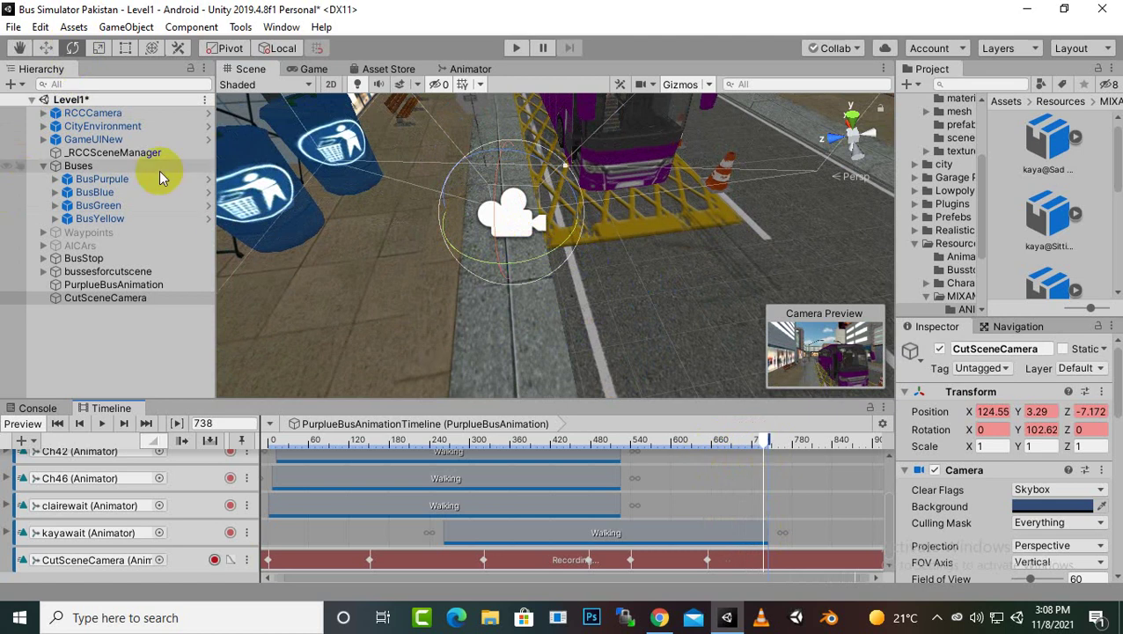
pyautogui.click(39, 26)
pyautogui.moveTo(74, 26)
pyautogui.moveTo(240, 27)
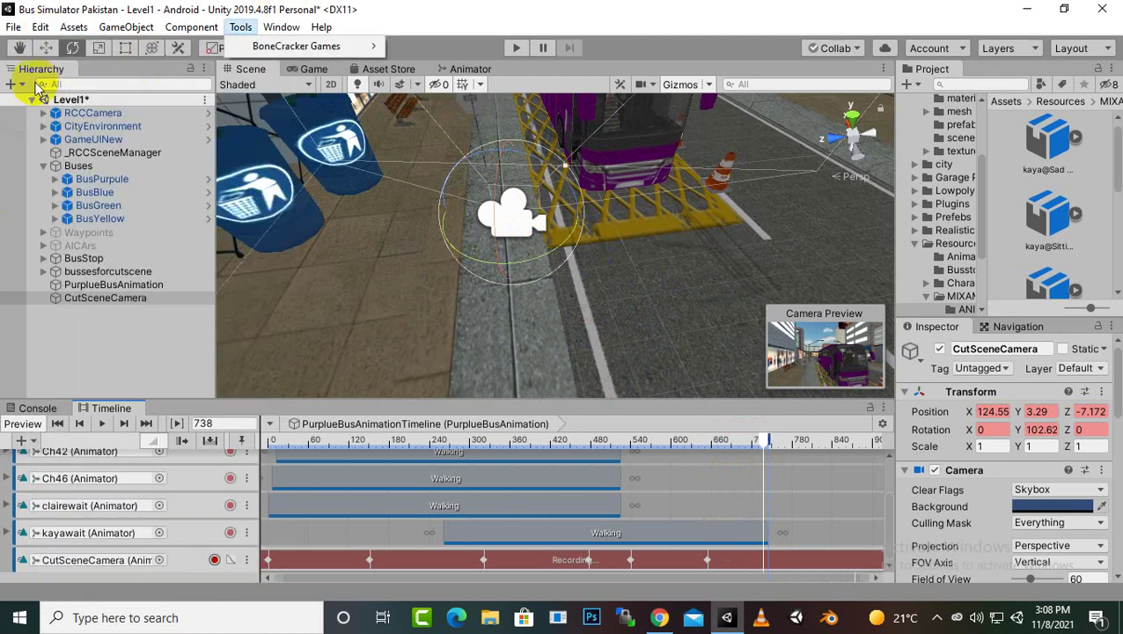
pyautogui.click(46, 49)
pyautogui.moveTo(582, 220); pyautogui.dragTo(383, 244)
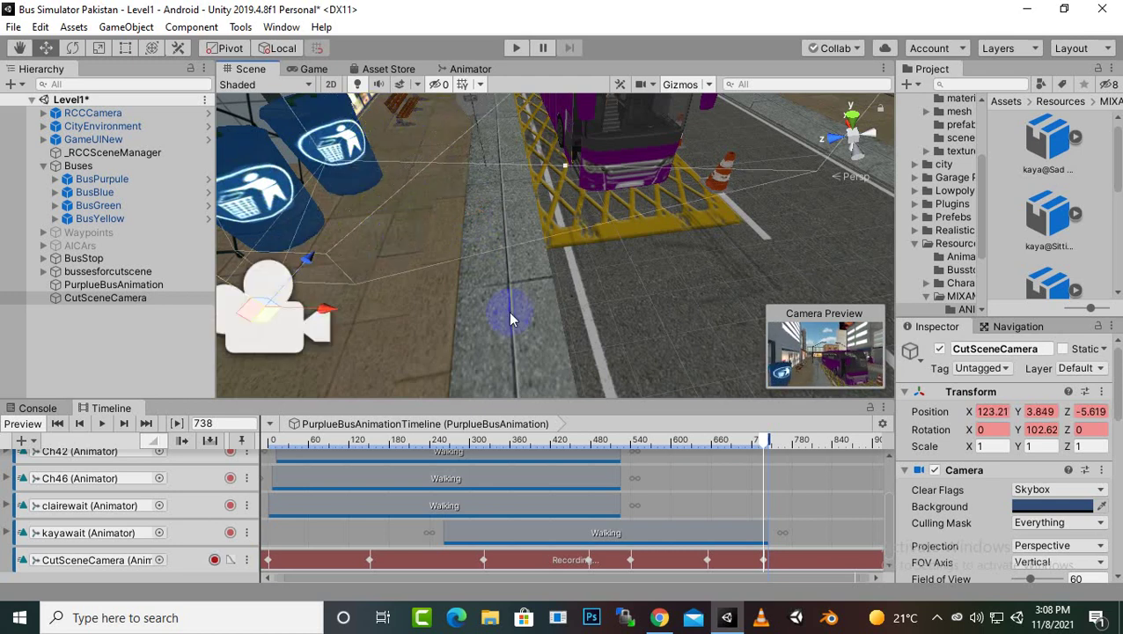
# Return the timeline to frame 0 and play back the recorded camera movement.
pyautogui.moveTo(764, 439); pyautogui.dragTo(227, 440)
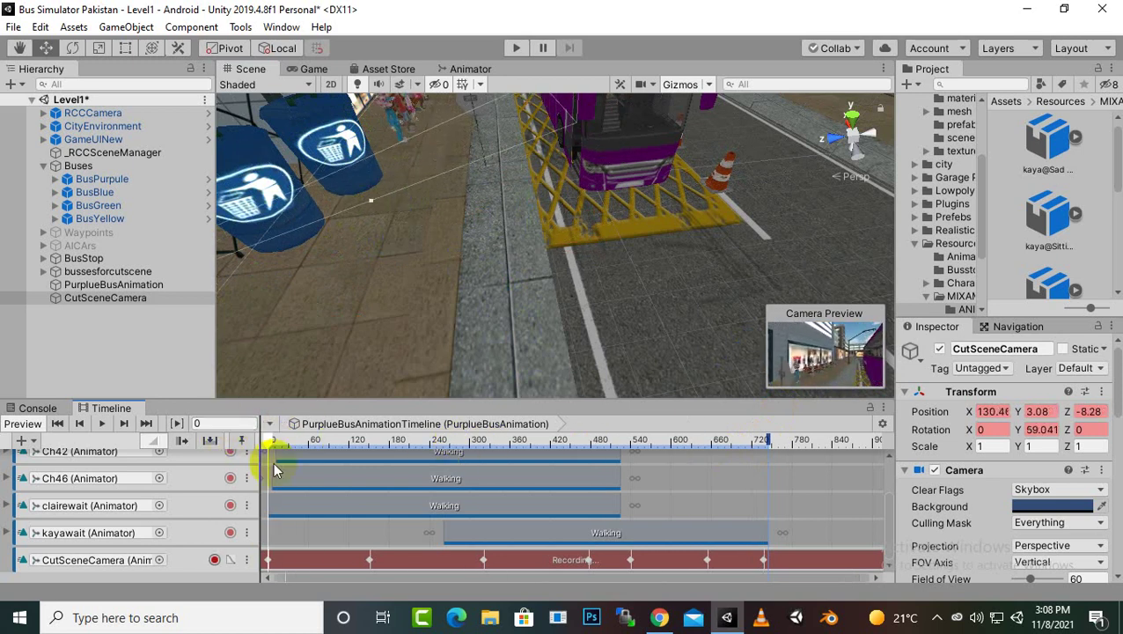
pyautogui.click(103, 424)
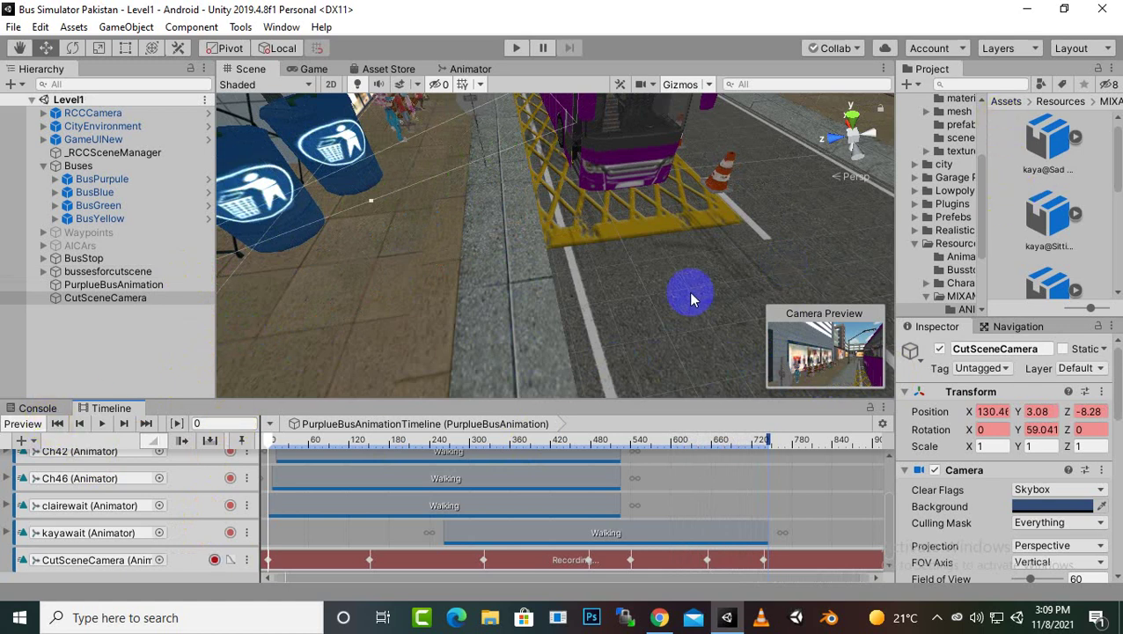
# Deactivate the PurpleBus object inside bussesforcutscene so it is hidden in the scene.
pyautogui.scroll(-2, 578, 187)
pyautogui.keyDown('alt'); pyautogui.moveTo(540, 212); pyautogui.dragTo(570, 318); pyautogui.keyUp('alt')
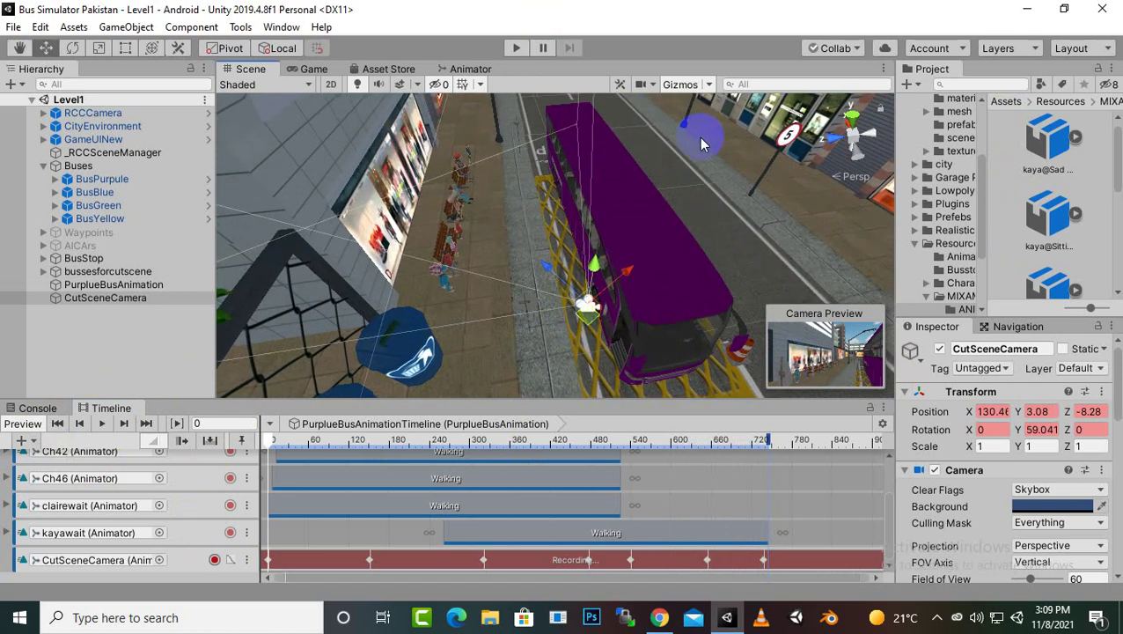
pyautogui.keyDown('alt'); pyautogui.moveTo(699, 137); pyautogui.dragTo(521, 175); pyautogui.keyUp('alt')
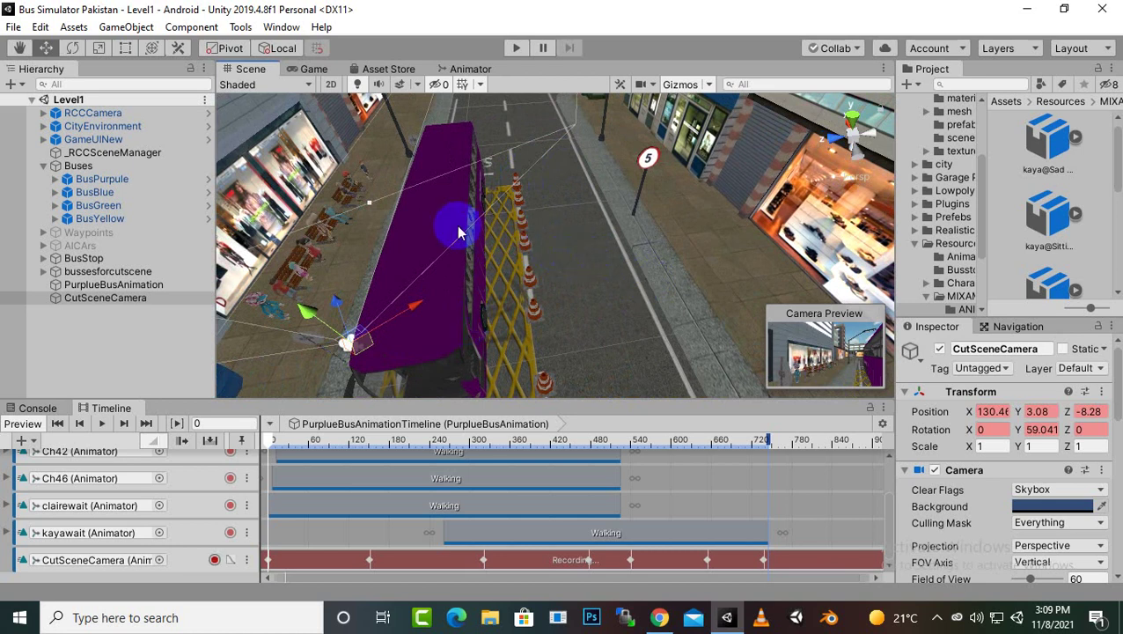
pyautogui.moveTo(592, 207); pyautogui.dragTo(658, 205, button='middle')
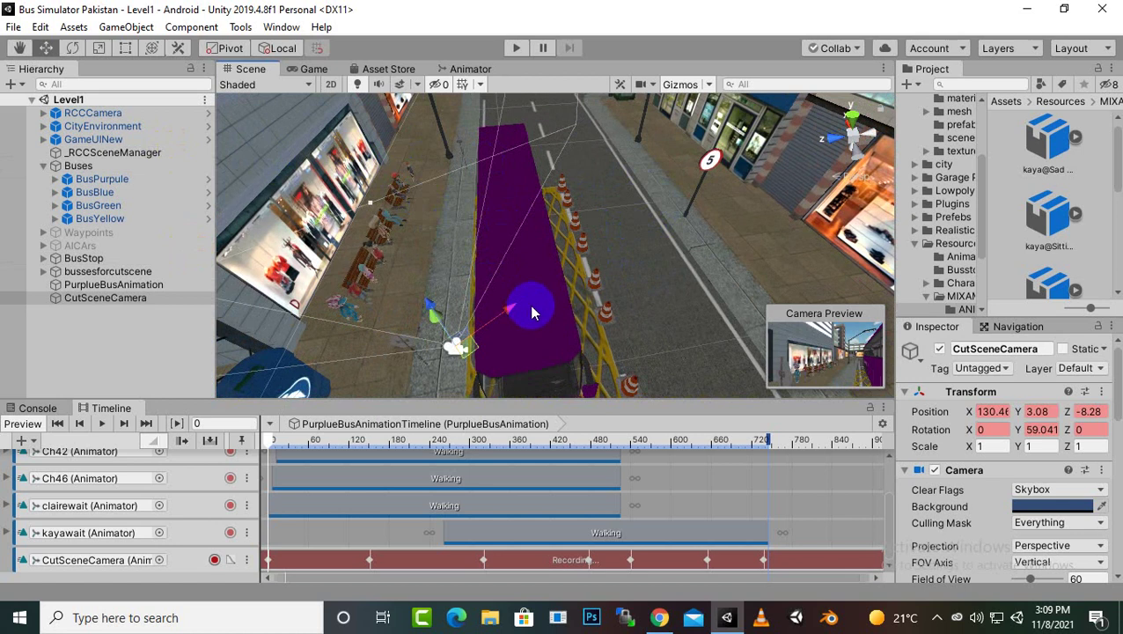
pyautogui.click(113, 180)
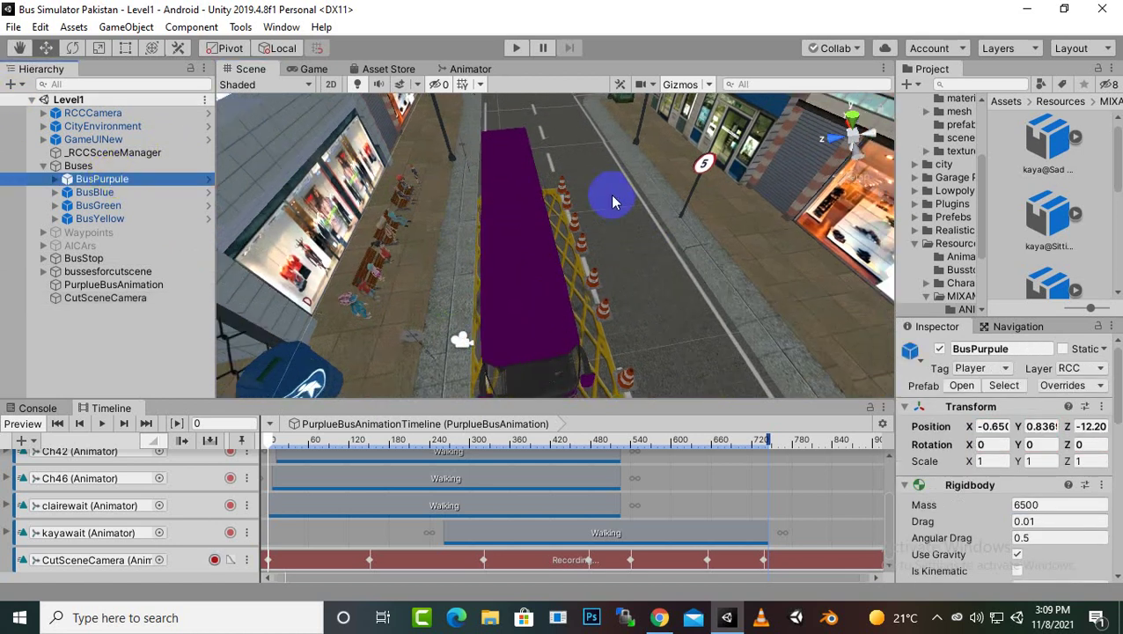
pyautogui.moveTo(610, 194); pyautogui.dragTo(722, 228, button='middle')
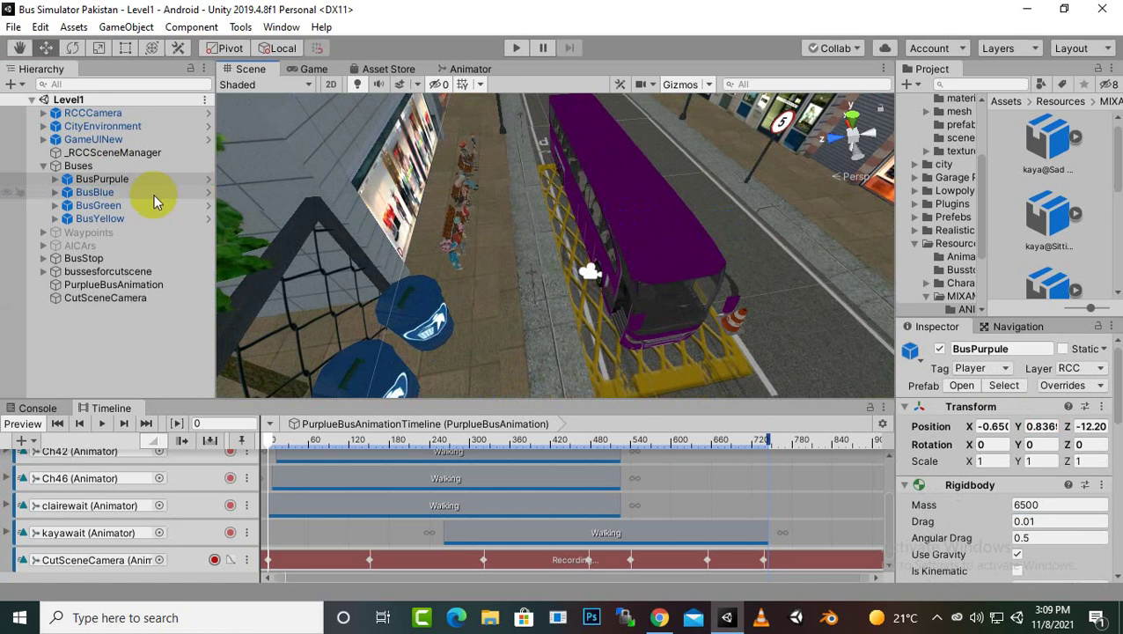
pyautogui.click(125, 179)
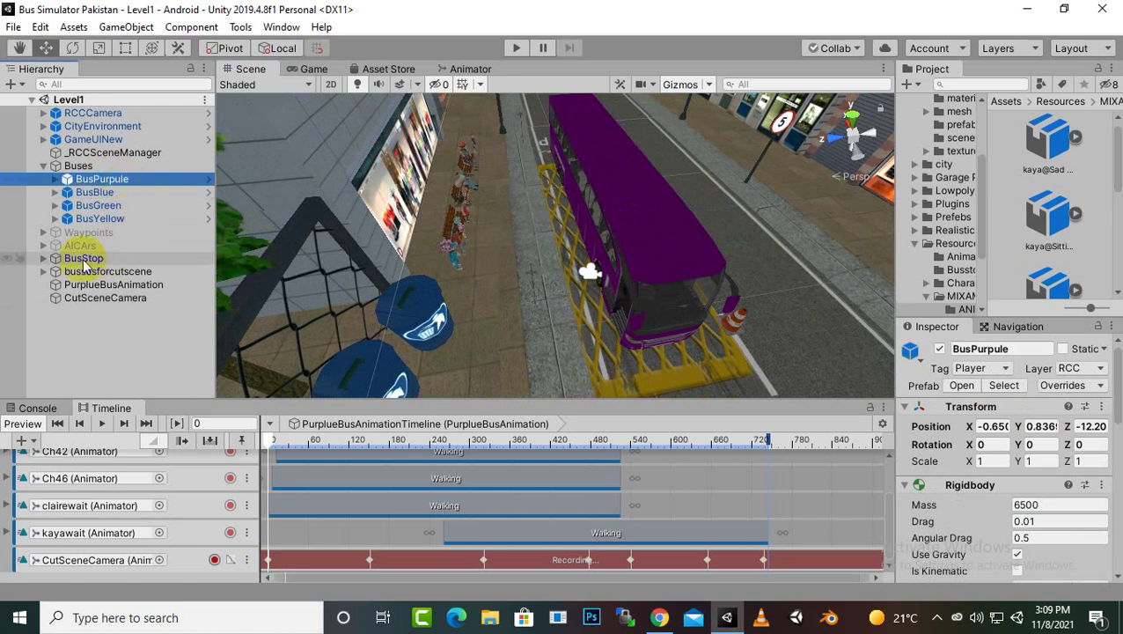
pyautogui.click(43, 271)
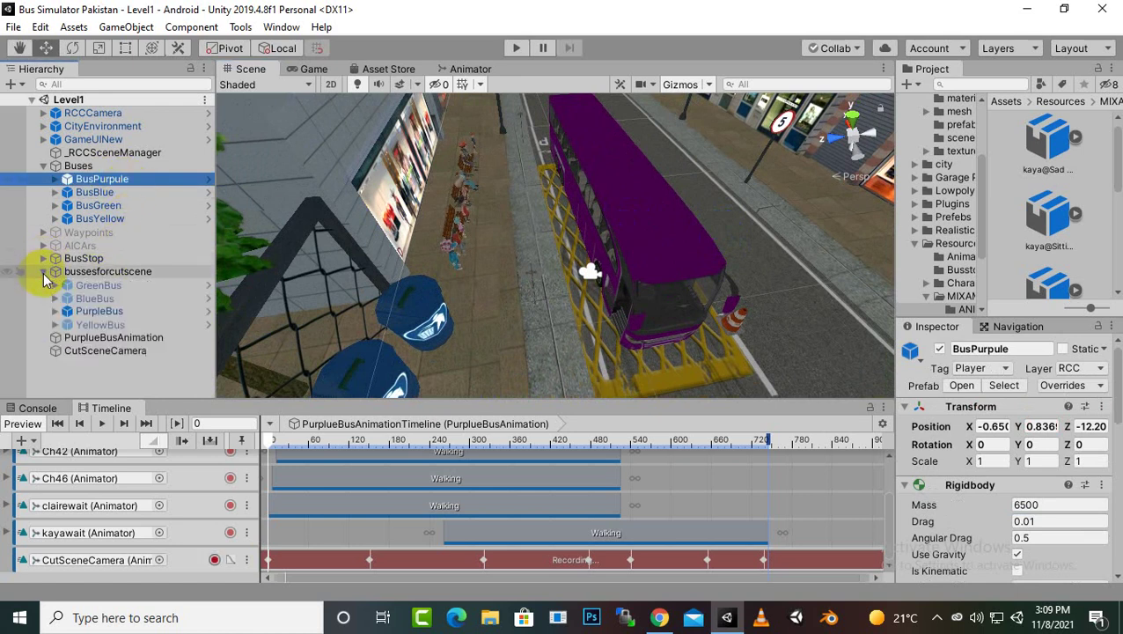
pyautogui.click(124, 312)
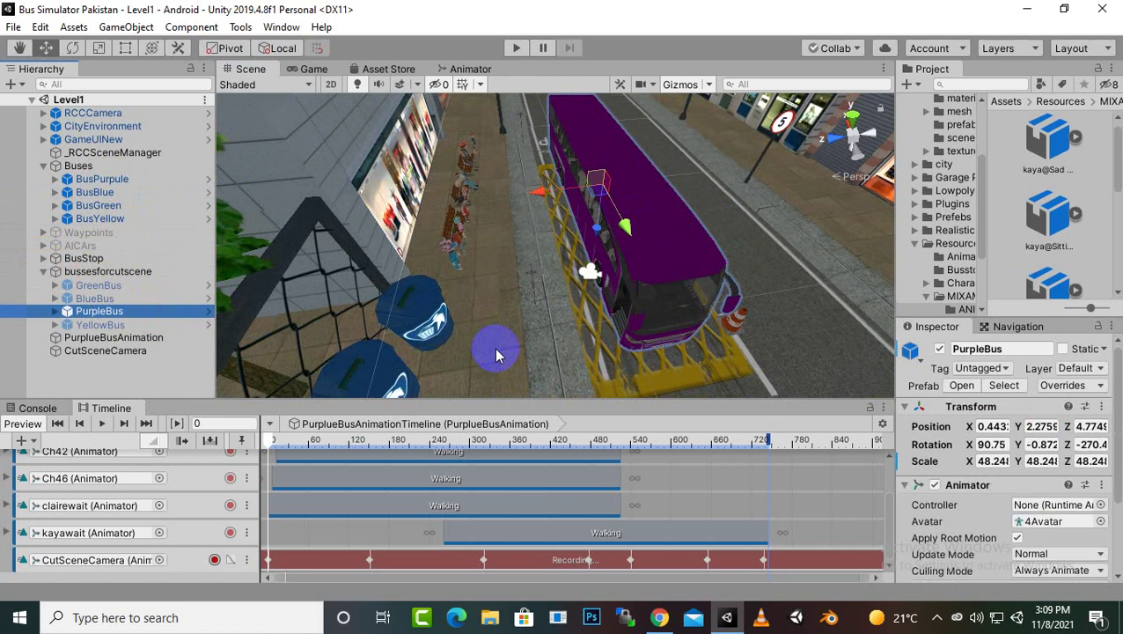
pyautogui.click(941, 350)
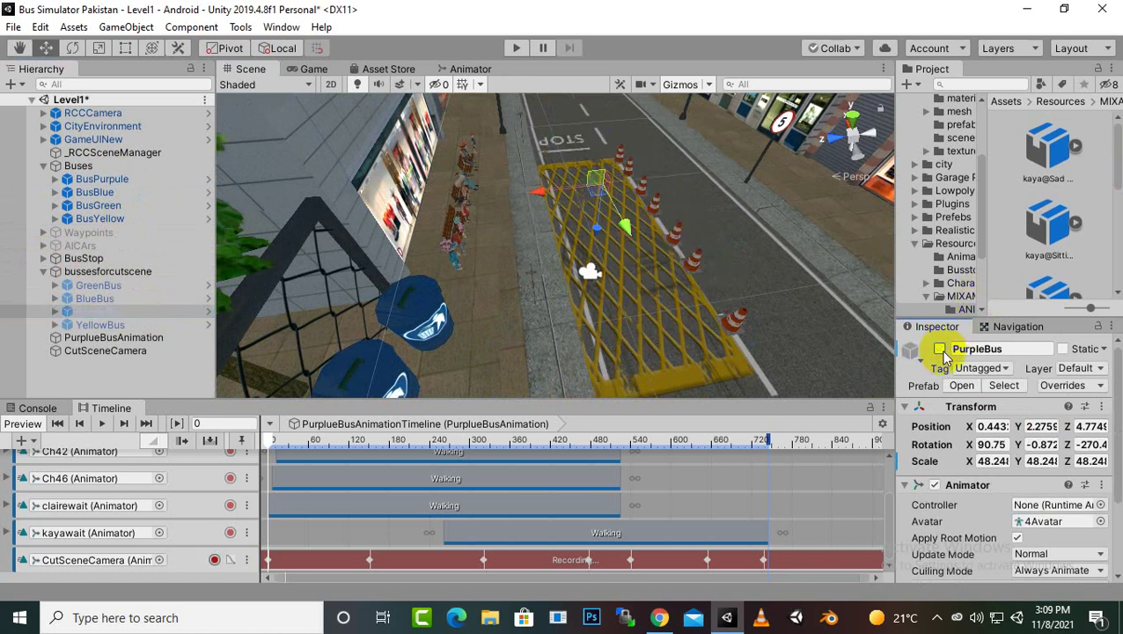
# Preview the cutscene timeline, run the level in Play mode to check the cutscene, and stop the game.
pyautogui.click(148, 426)
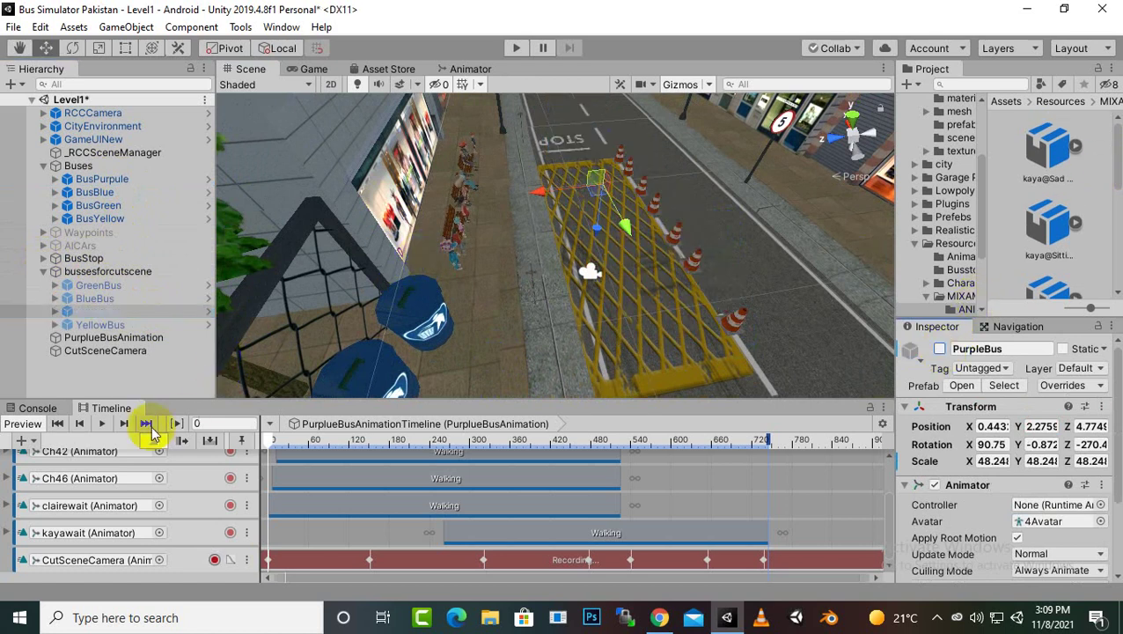
pyautogui.click(102, 427)
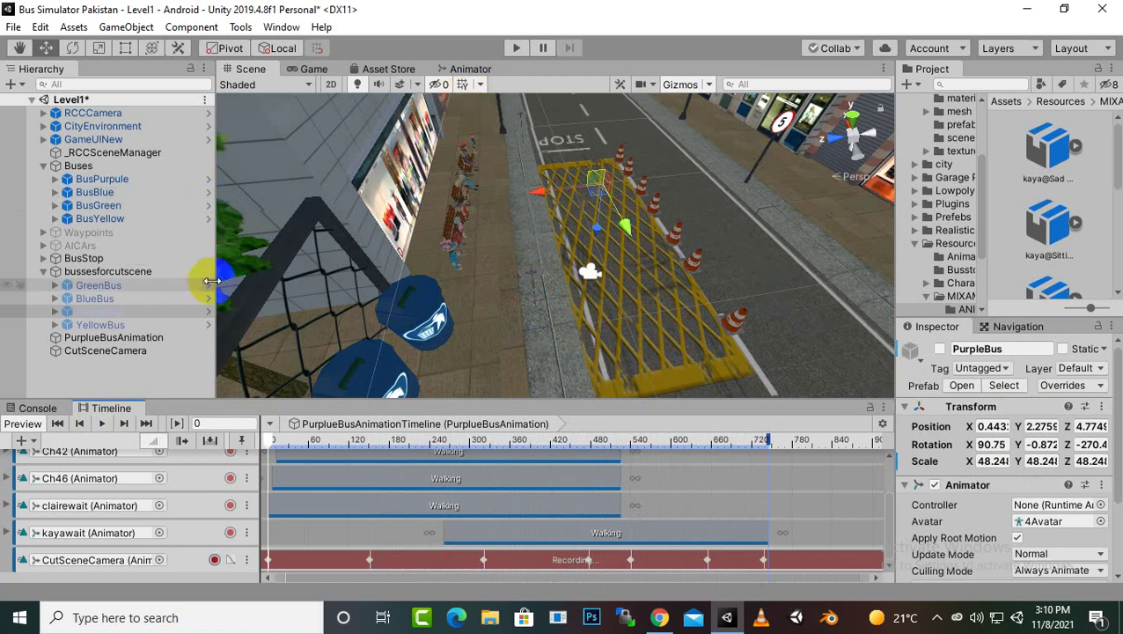
pyautogui.click(518, 49)
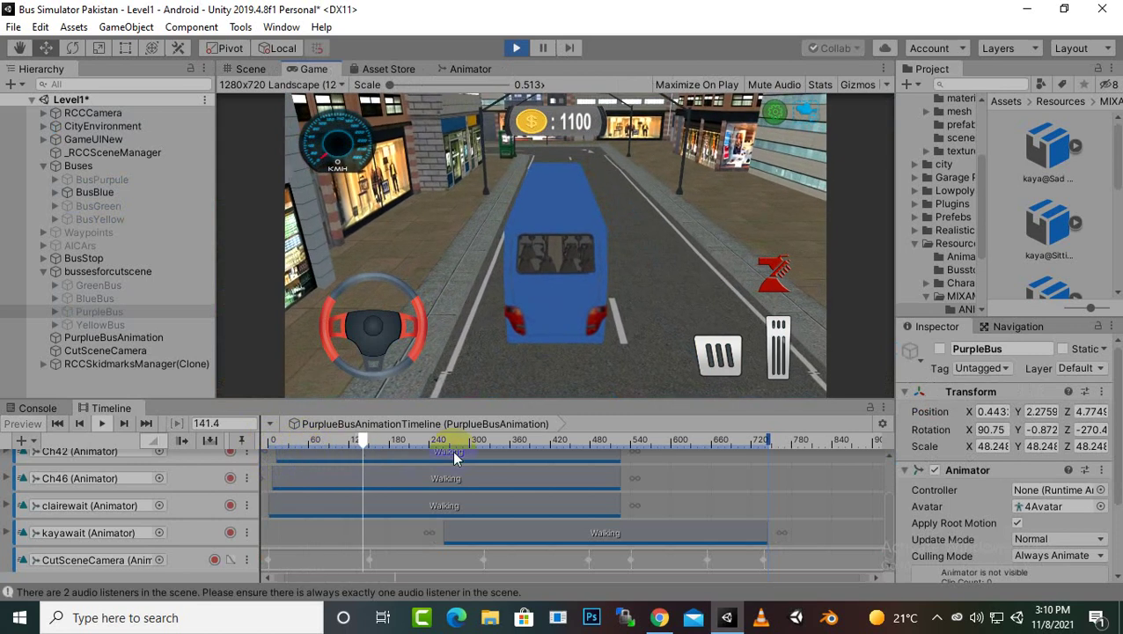
pyautogui.click(621, 277)
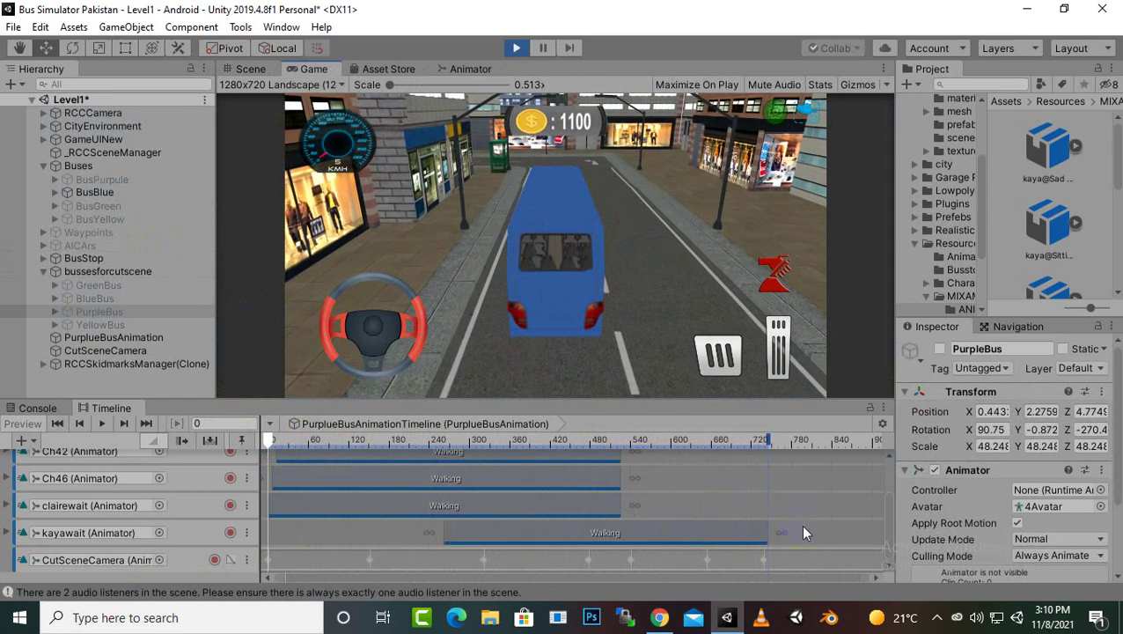
pyautogui.click(517, 48)
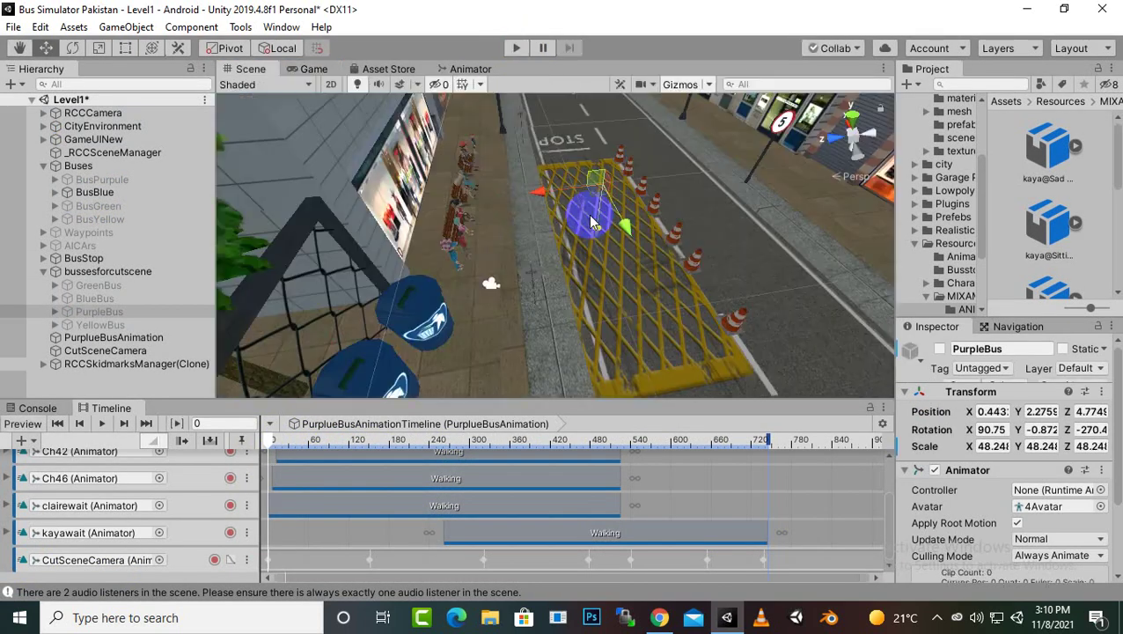
# Collapse the bussesforcutscene group in the scene hierarchy.
pyautogui.click(116, 255)
pyautogui.click(21, 285)
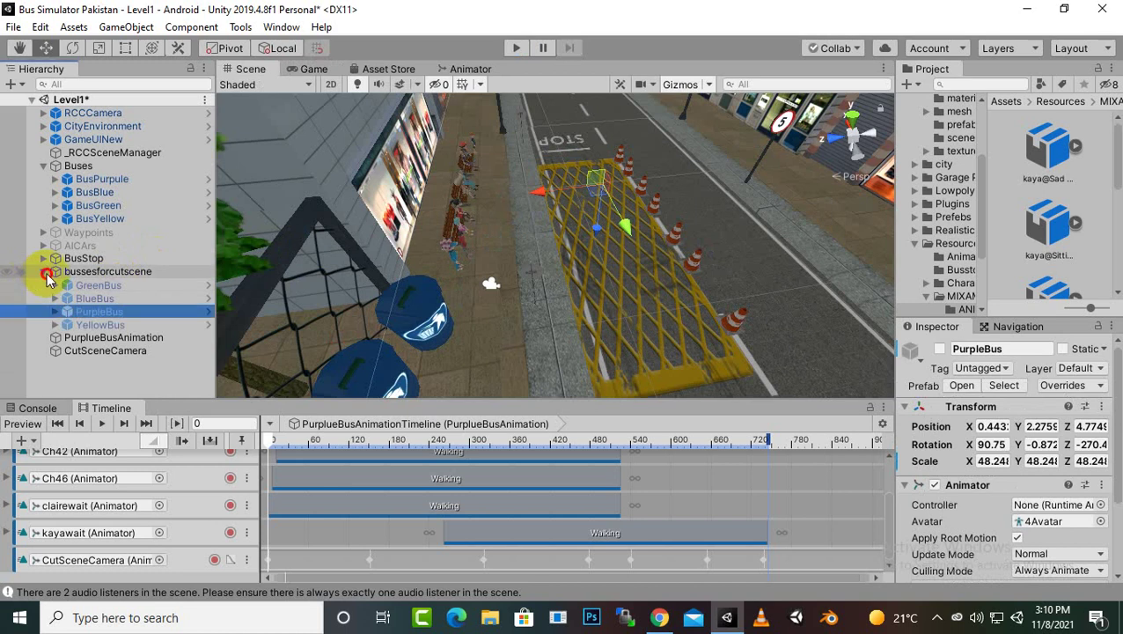
pyautogui.click(43, 272)
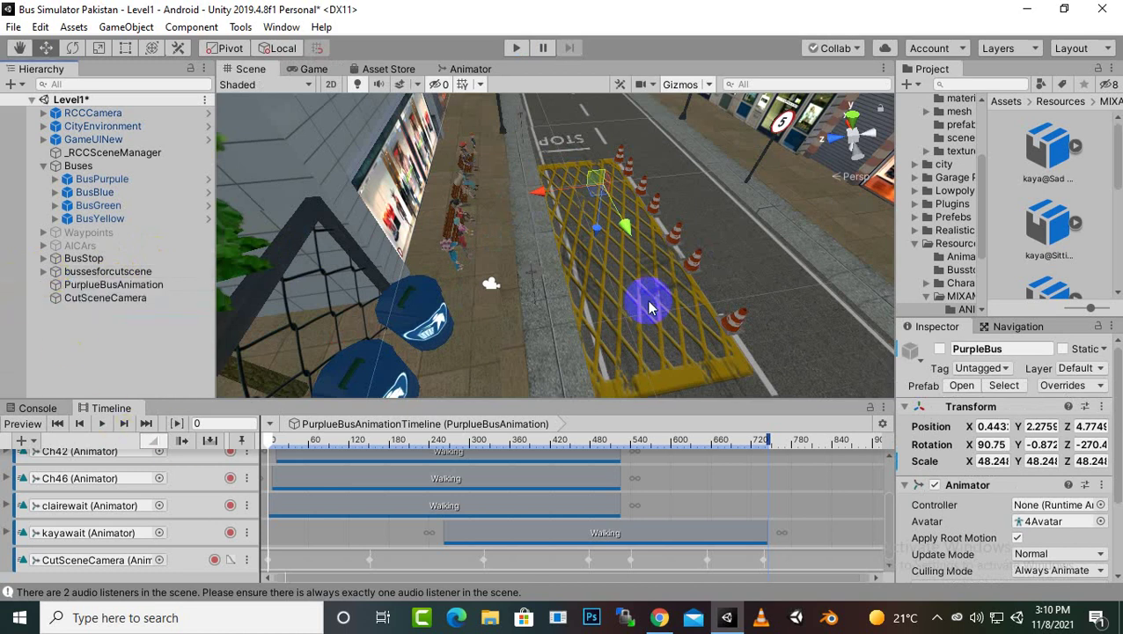
pyautogui.moveTo(649, 306); pyautogui.dragTo(707, 270, button='middle')
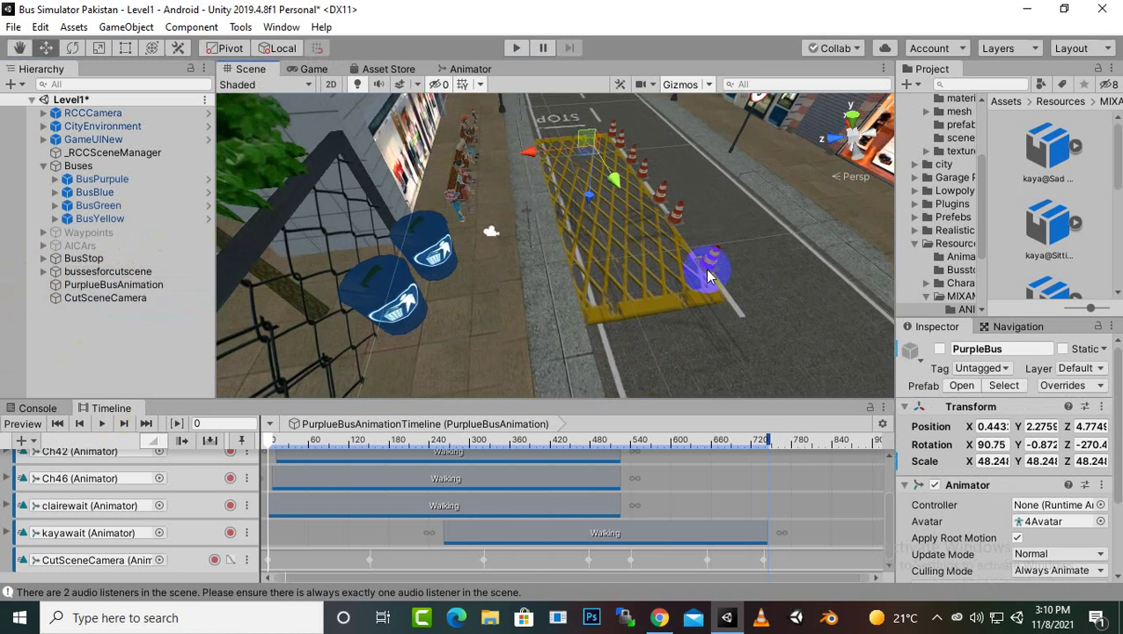